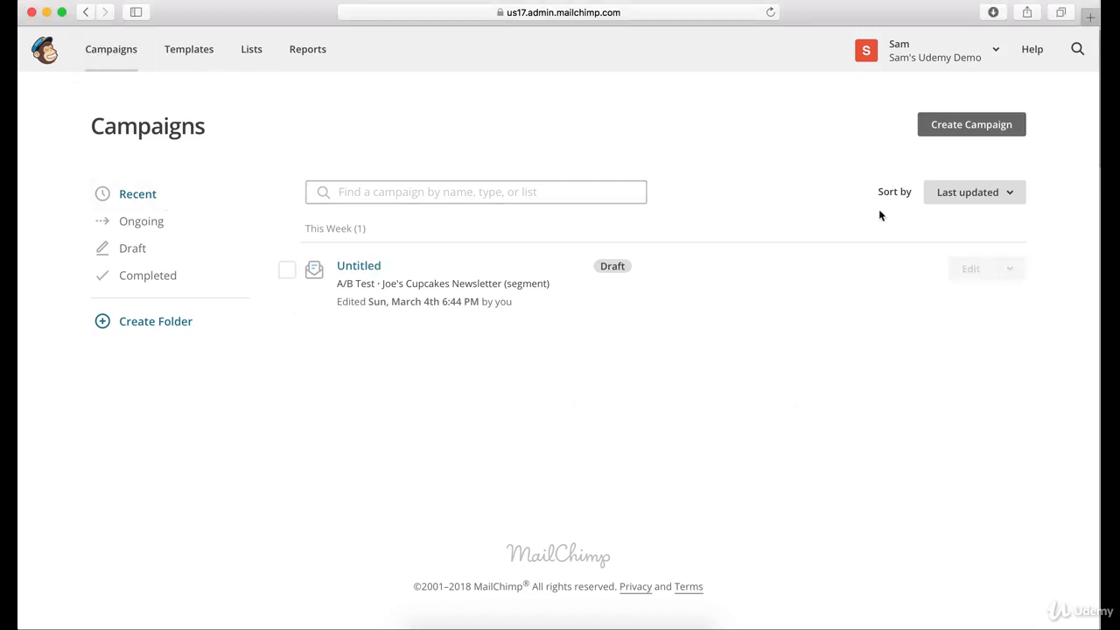
Start creating a new email campaign and choose the automated type
{"action": "left_click", "coordinate": [959, 130]}
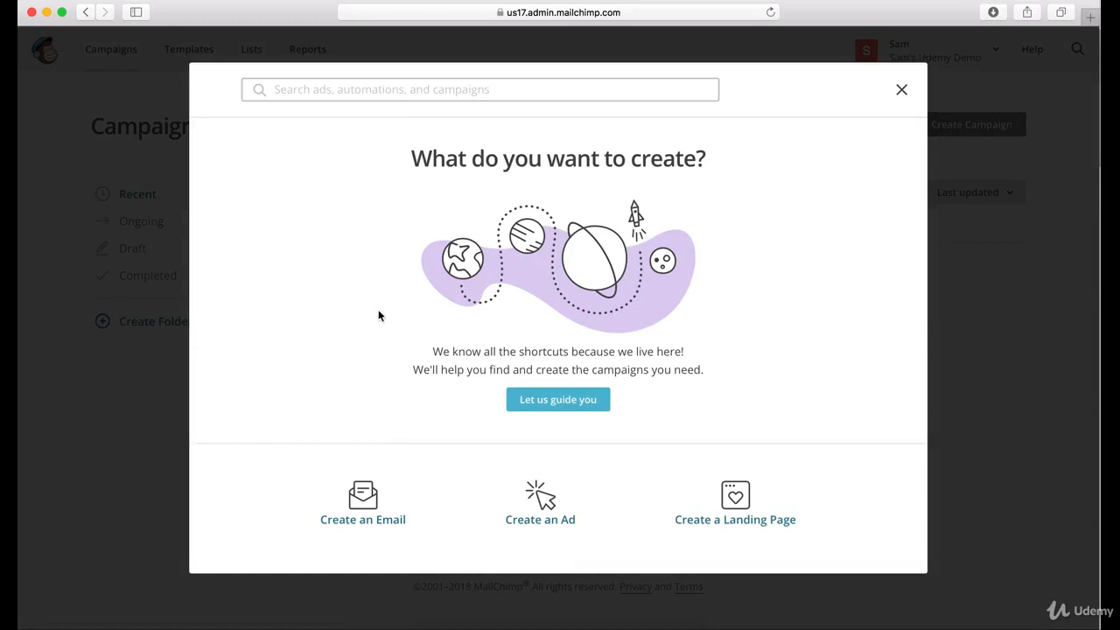
{"action": "left_click", "coordinate": [364, 500]}
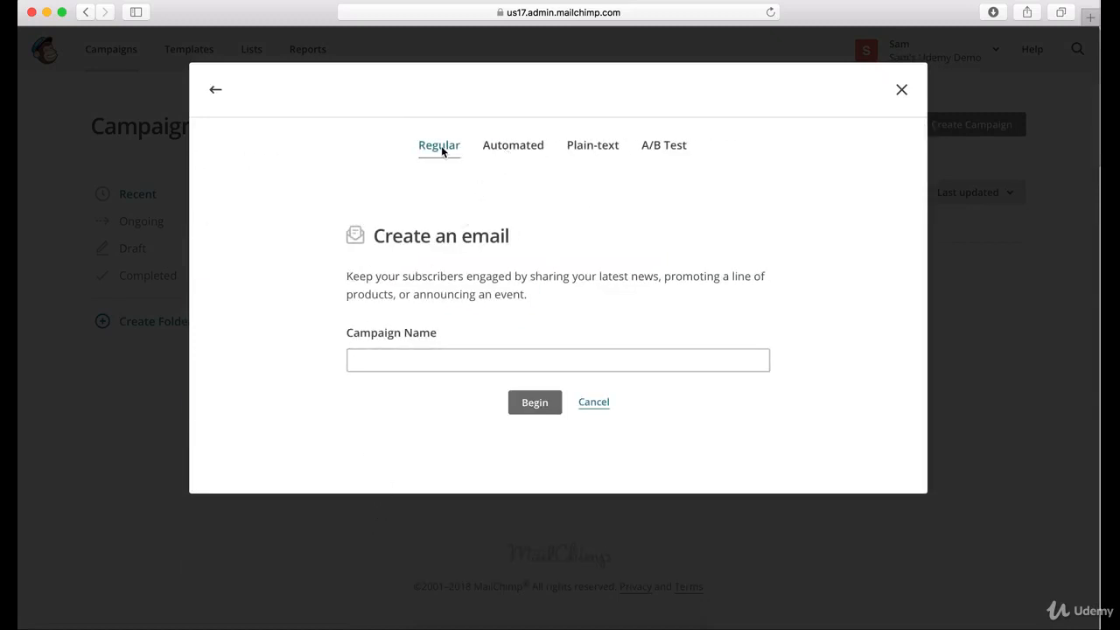
{"action": "left_click", "coordinate": [505, 151]}
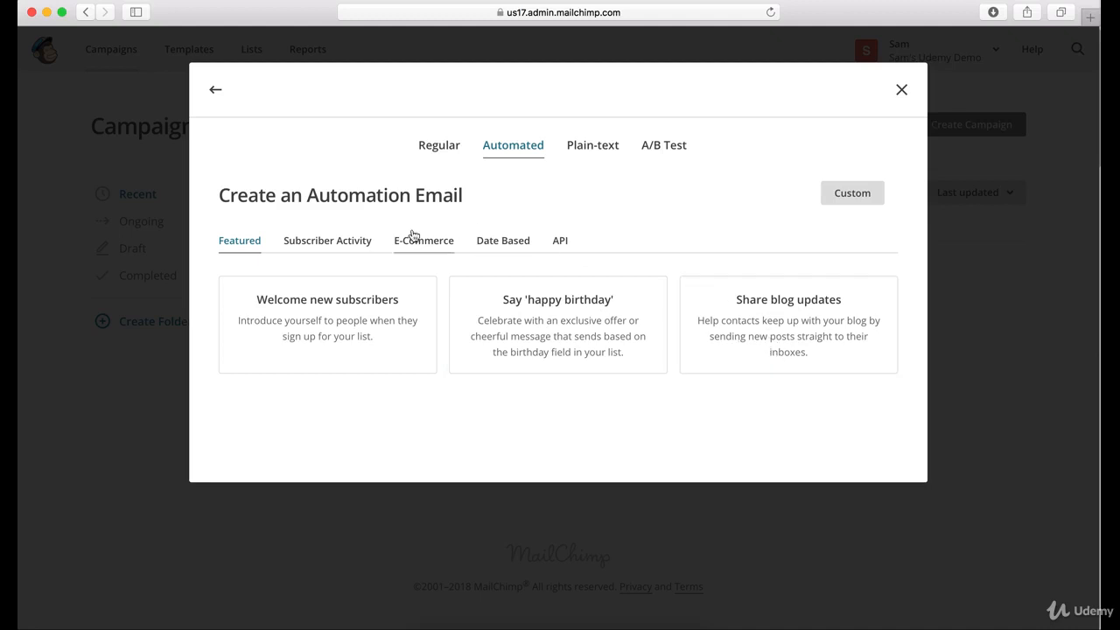
Browse the Subscriber Activity, E-Commerce and Date Based automations, and choose "Welcome new subscribers" from the featured ones
{"action": "left_click", "coordinate": [330, 243]}
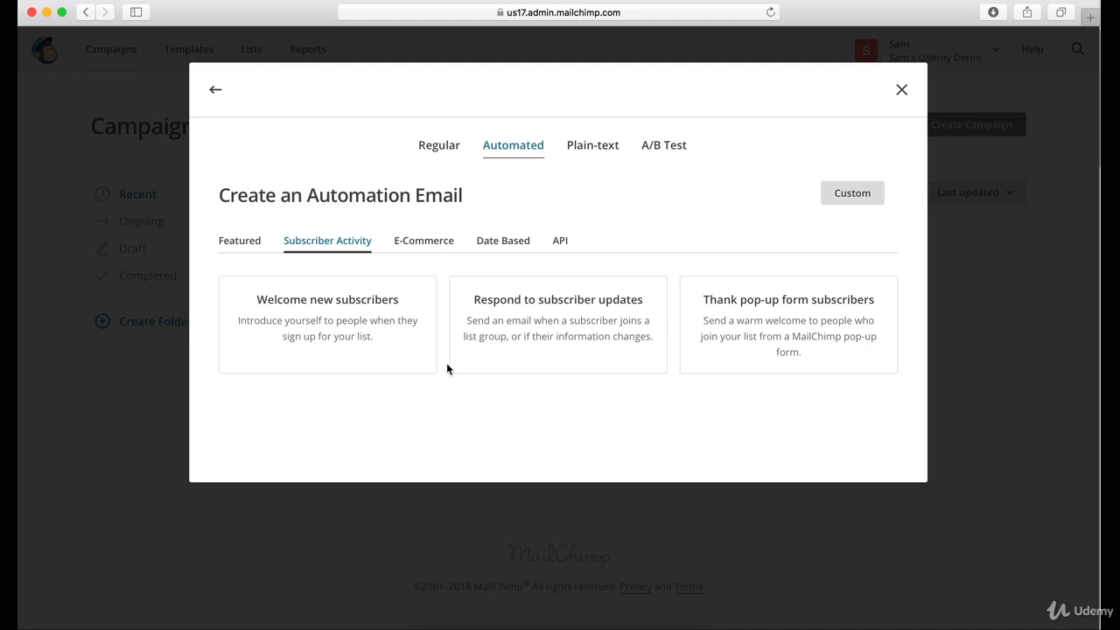
{"action": "left_click", "coordinate": [425, 248]}
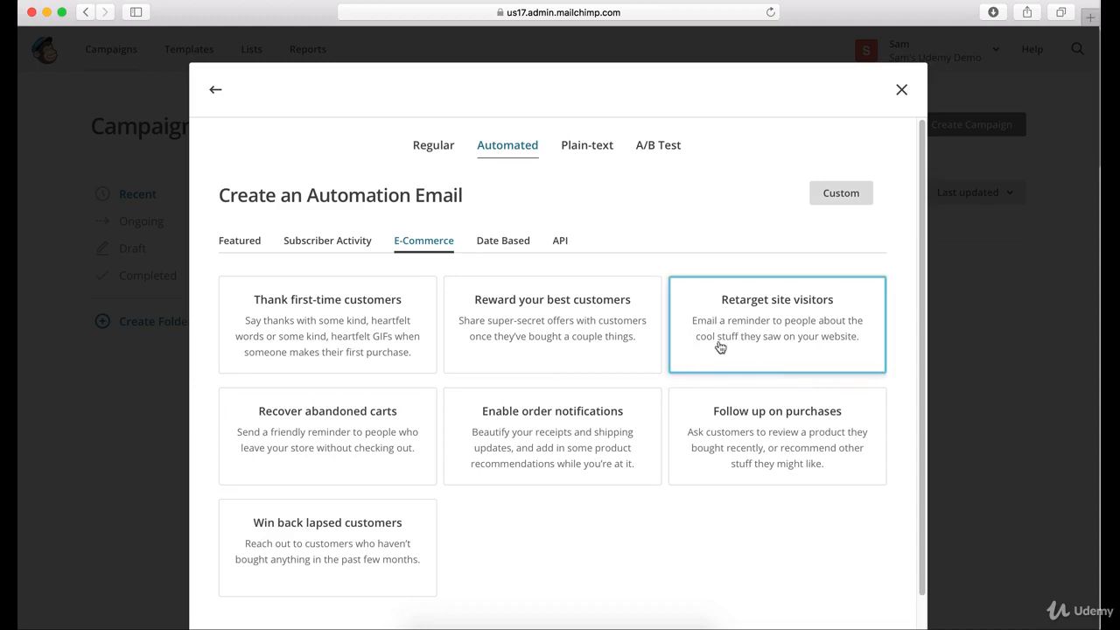
{"action": "left_click", "coordinate": [495, 251]}
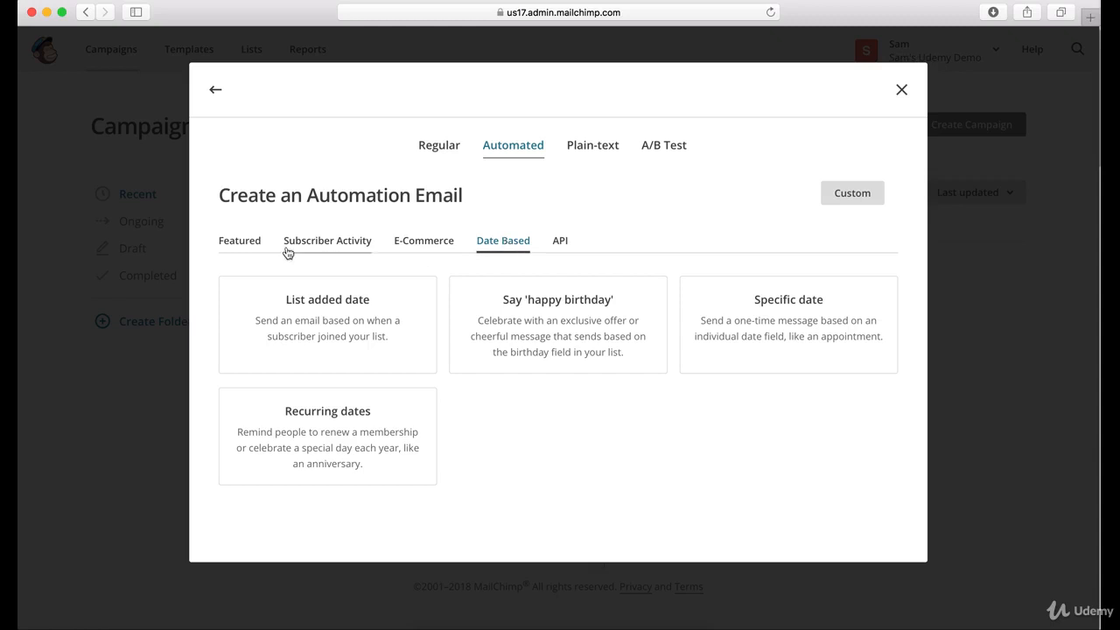
{"action": "left_click", "coordinate": [241, 244]}
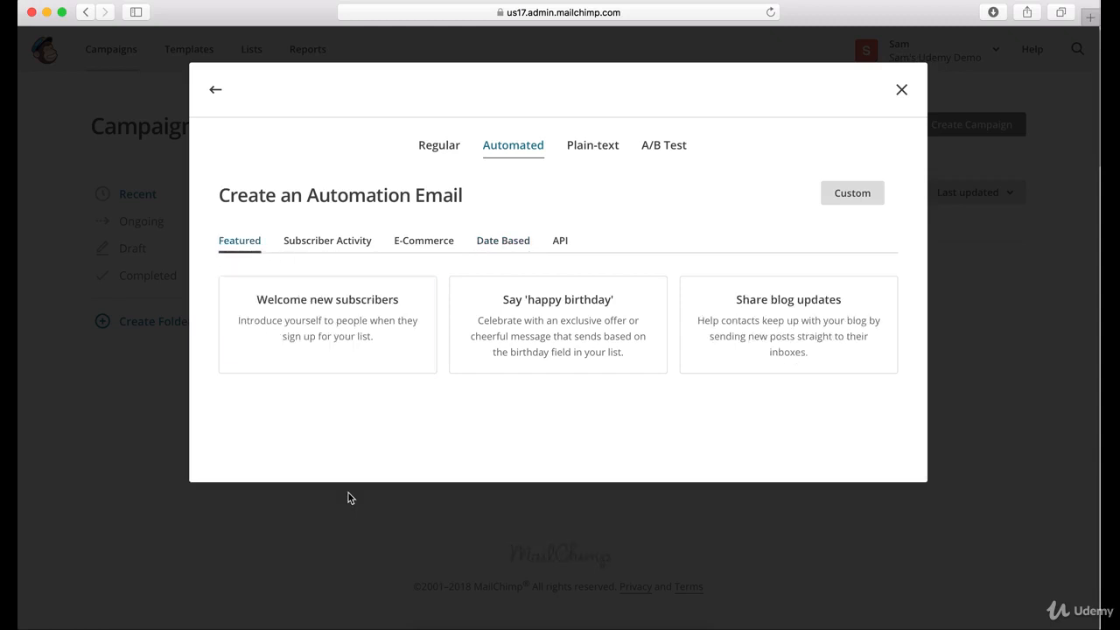
{"action": "left_click", "coordinate": [332, 330]}
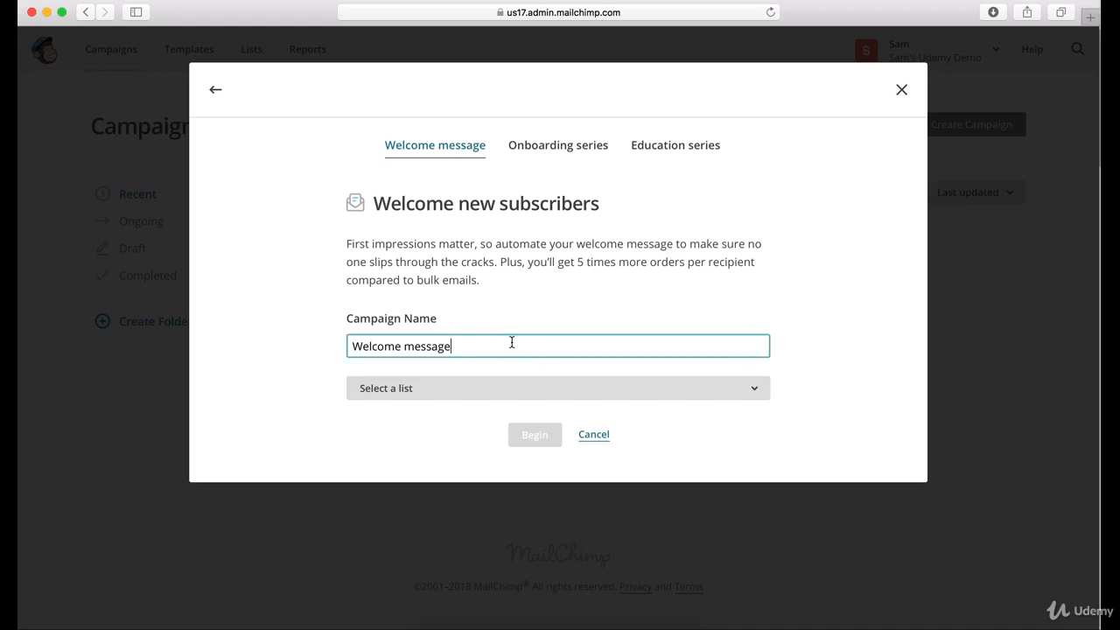
Name the welcome campaign "1 Month Letter", assign it to the Joe's Cupcakes Newsletter list, and begin the workflow
{"action": "triple_click", "coordinate": [512, 344]}
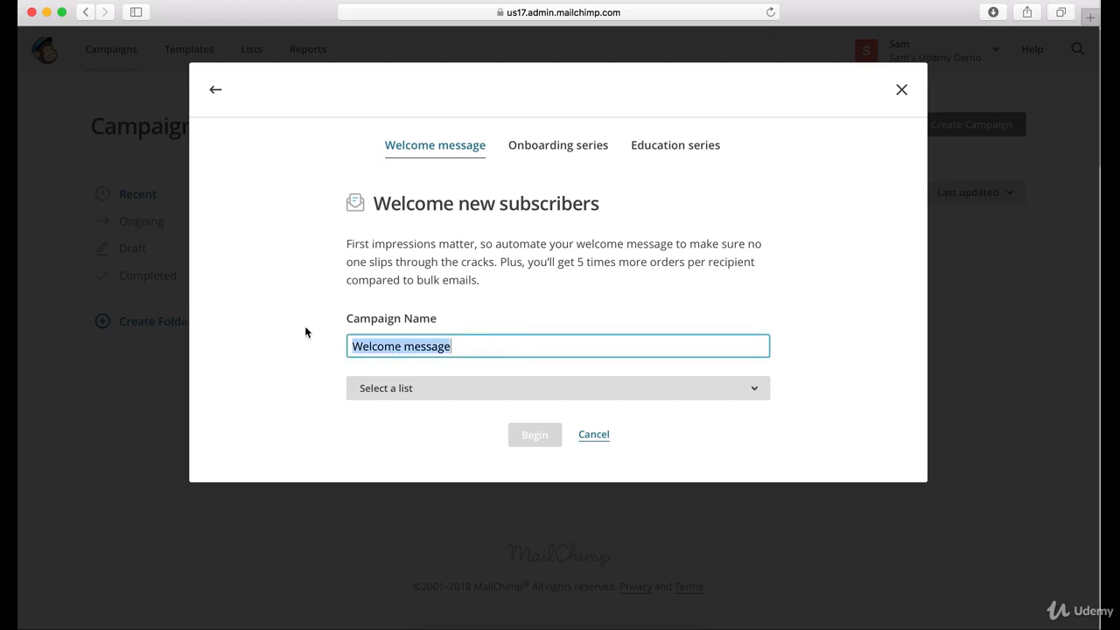
{"action": "type", "text": "1 Month "}
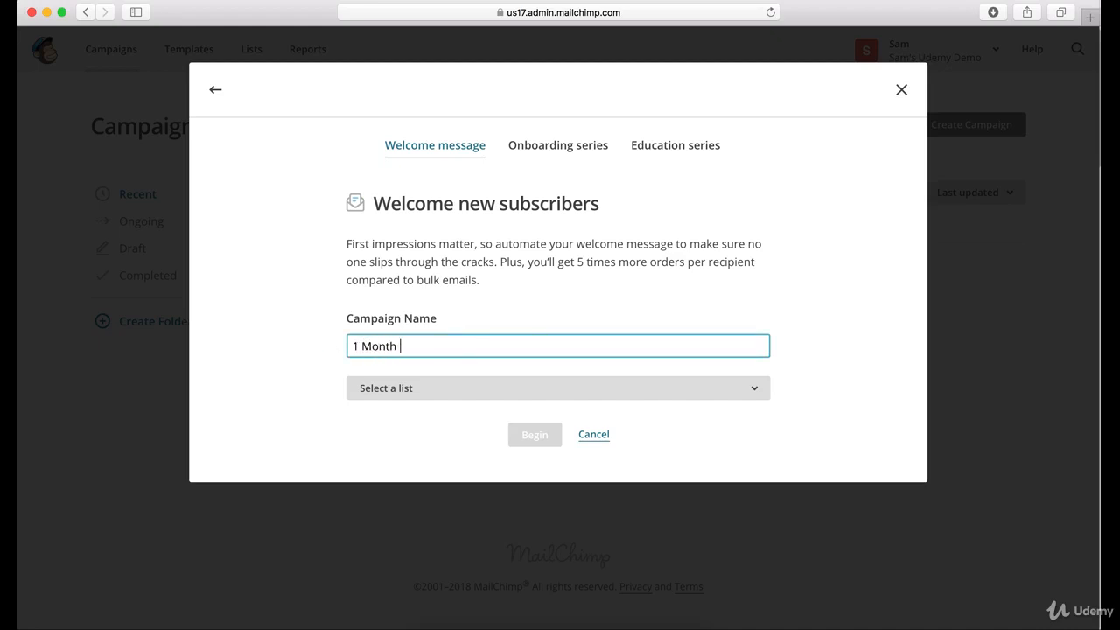
{"action": "type", "text": "Letter"}
{"action": "left_click", "coordinate": [774, 290]}
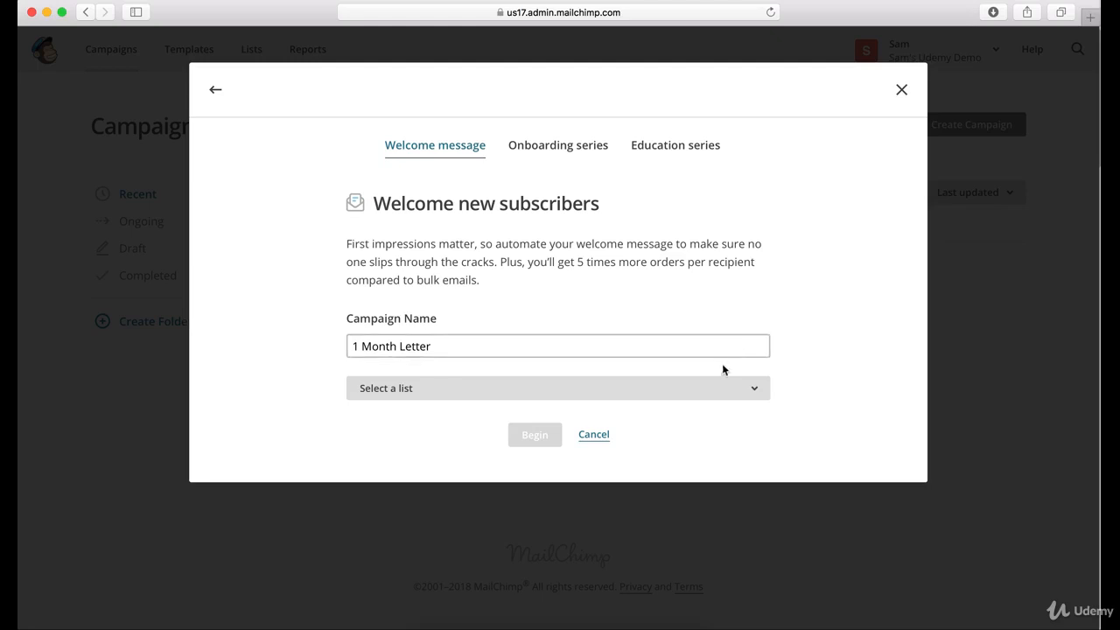
{"action": "left_click", "coordinate": [703, 390]}
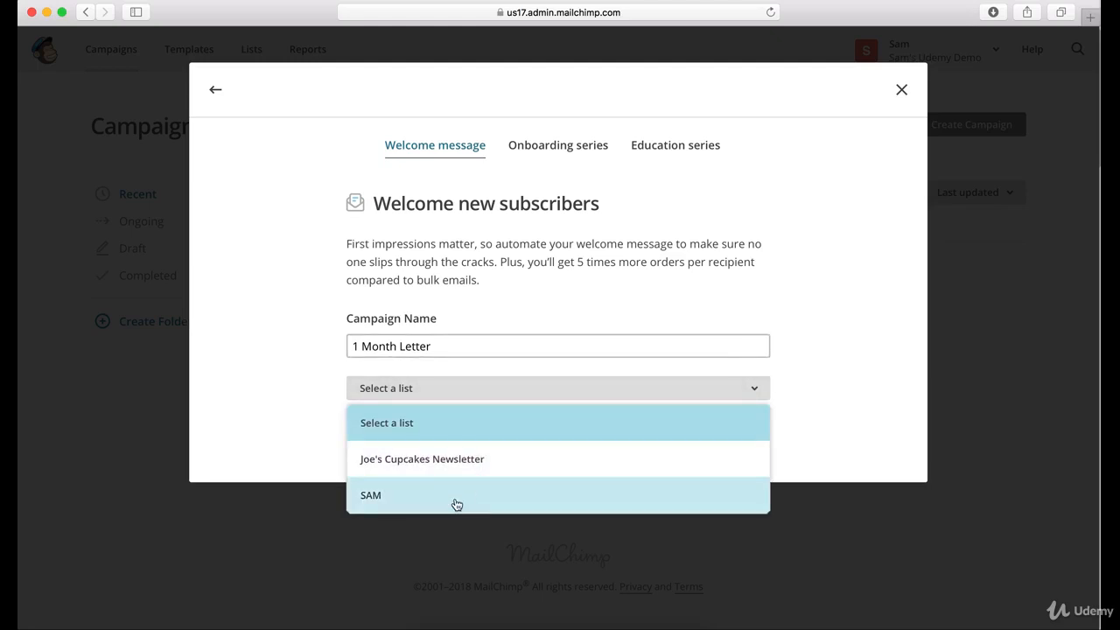
{"action": "left_click", "coordinate": [456, 466]}
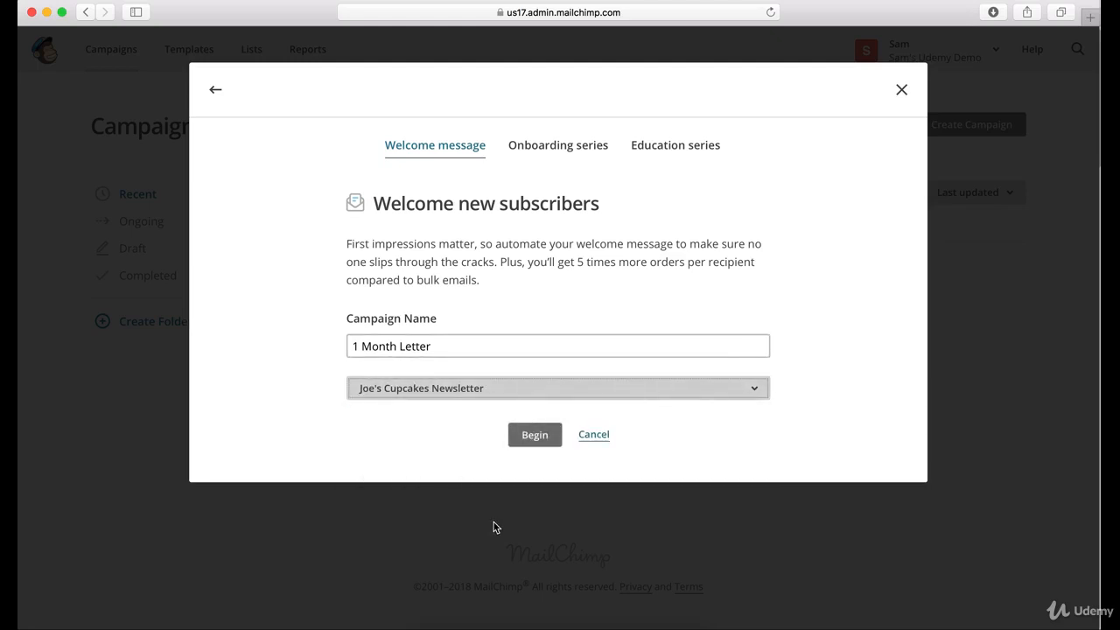
{"action": "left_click", "coordinate": [535, 438]}
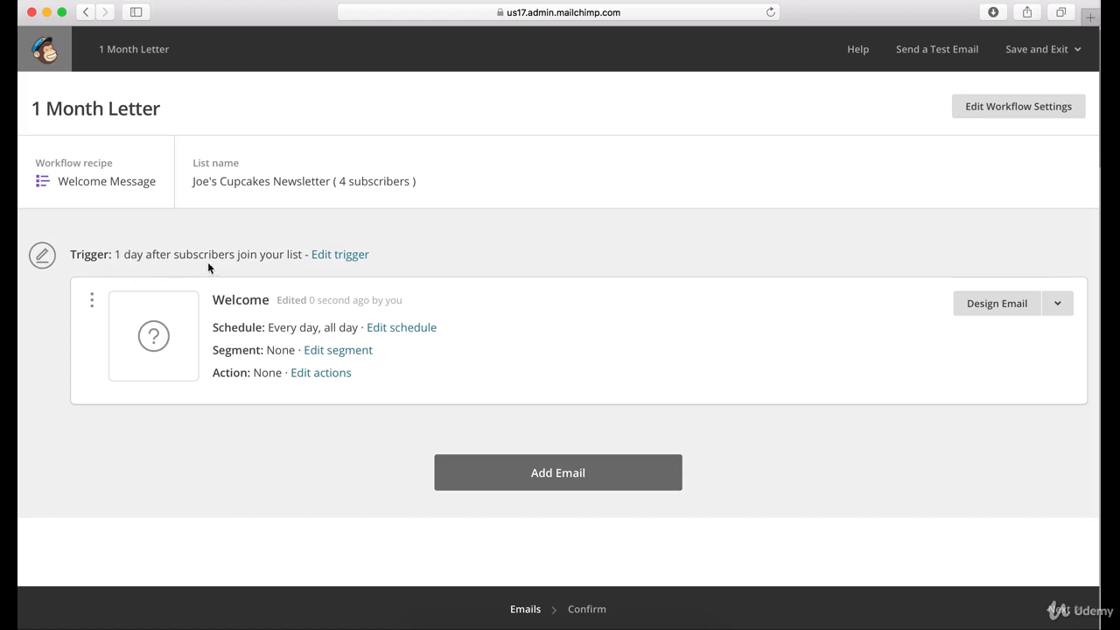
Open the Welcome email's trigger for editing and enter a delay of 1 day
{"action": "left_click", "coordinate": [349, 254]}
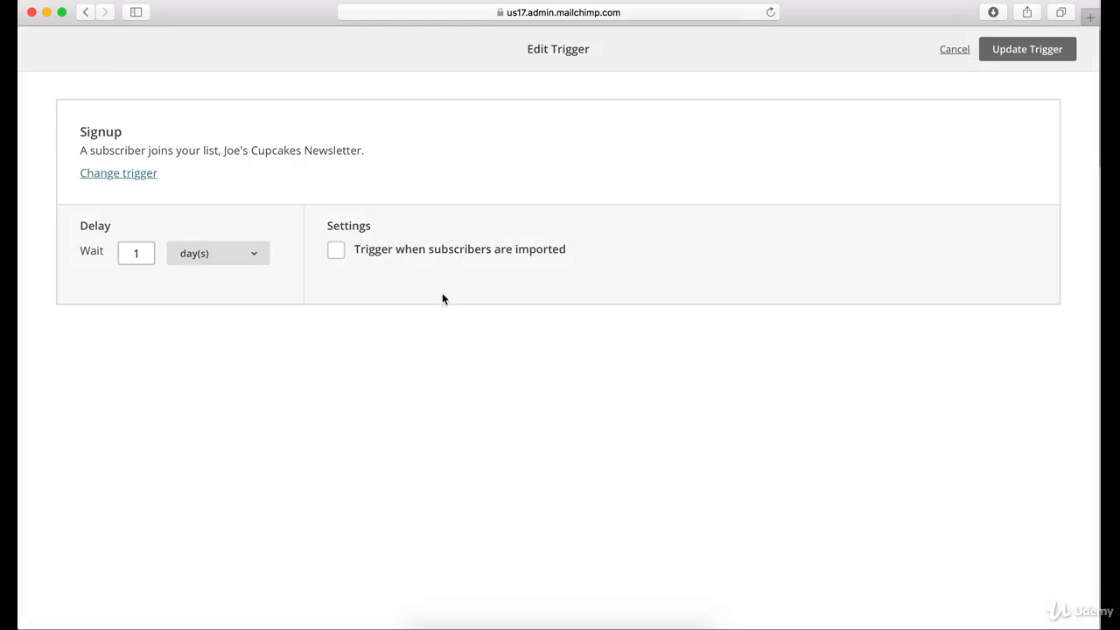
{"action": "left_click", "coordinate": [140, 254]}
{"action": "key", "text": "BackSpace"}
{"action": "double_click", "coordinate": [136, 252]}
{"action": "type", "text": "1"}
{"action": "left_click", "coordinate": [226, 258]}
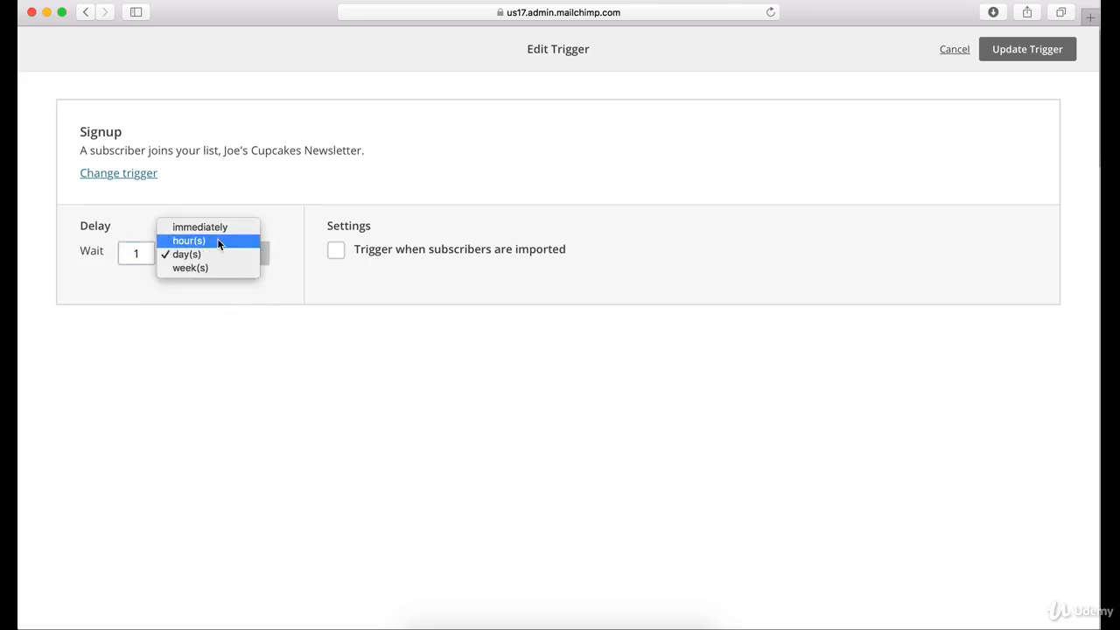
{"action": "left_click", "coordinate": [203, 344]}
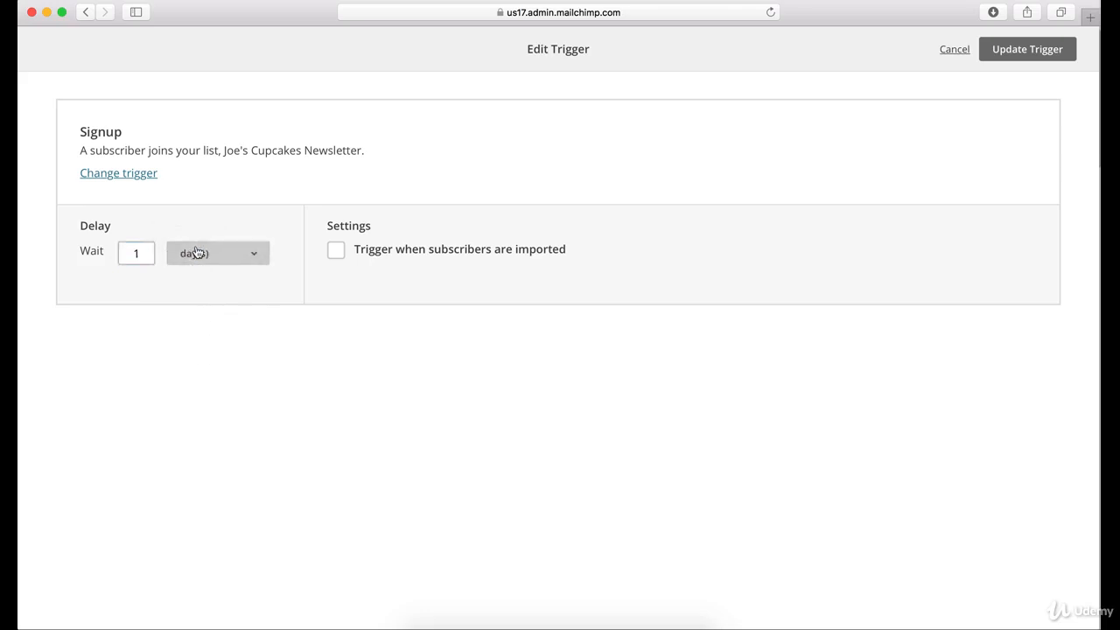
Set the Welcome email trigger's delay to 4 weeks
{"action": "left_click", "coordinate": [195, 253]}
{"action": "left_click", "coordinate": [144, 253]}
{"action": "key", "text": "BackSpace"}
{"action": "type", "text": "4"}
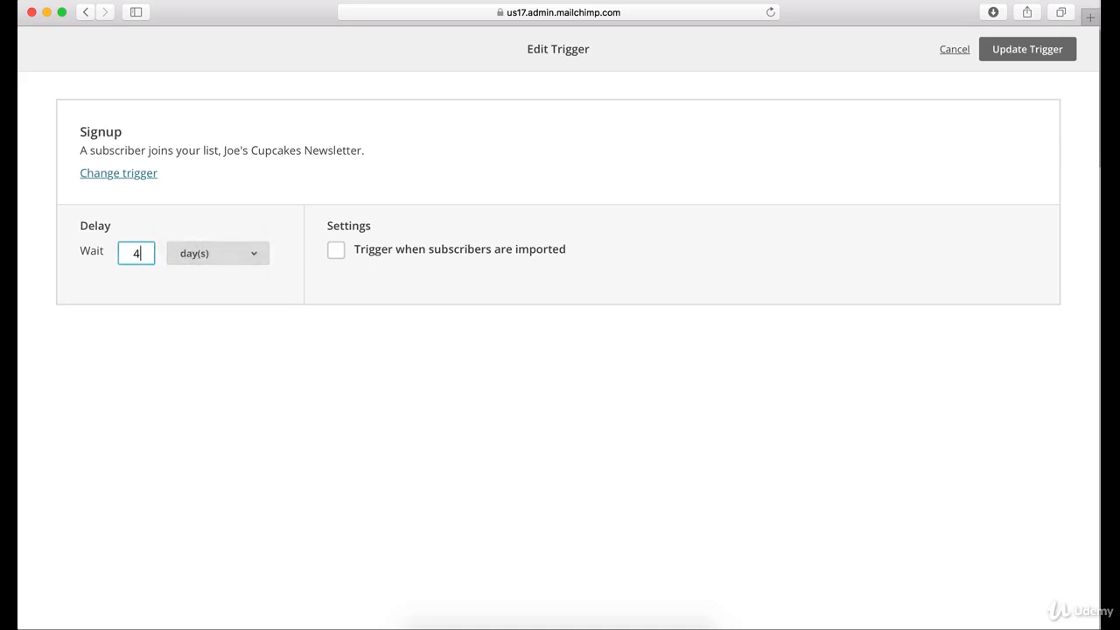
{"action": "left_click", "coordinate": [181, 338]}
{"action": "left_click", "coordinate": [209, 255]}
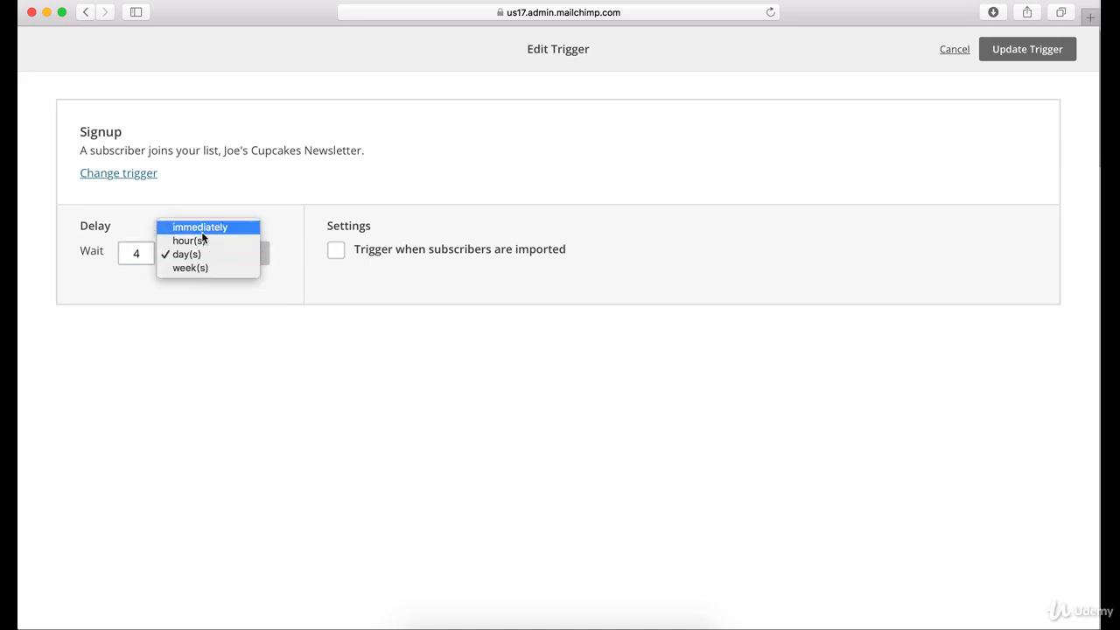
{"action": "key", "text": "Return"}
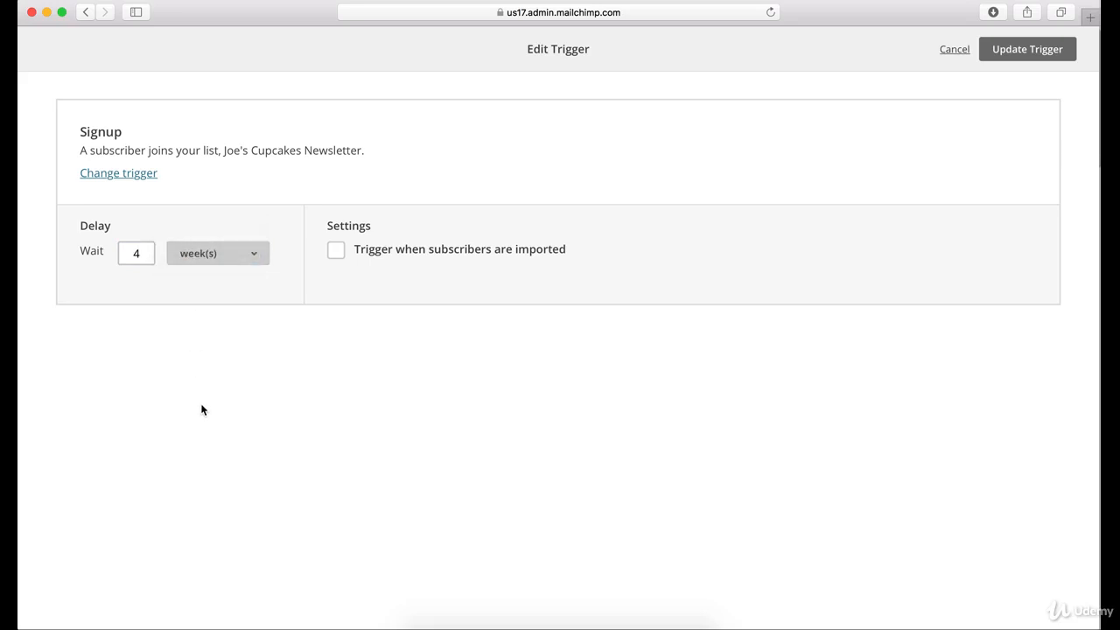
Set the Welcome email trigger's delay to 30 days, enable triggering when subscribers are imported, and update the trigger
{"action": "left_click", "coordinate": [147, 256]}
{"action": "key", "text": "BackSpace"}
{"action": "type", "text": "30"}
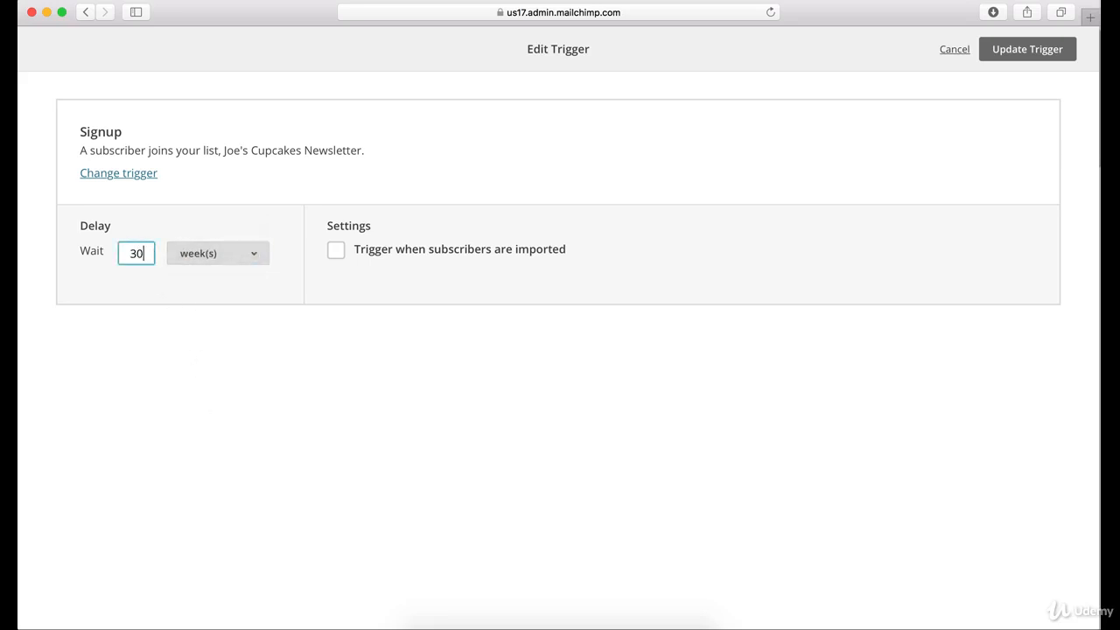
{"action": "left_click", "coordinate": [205, 254]}
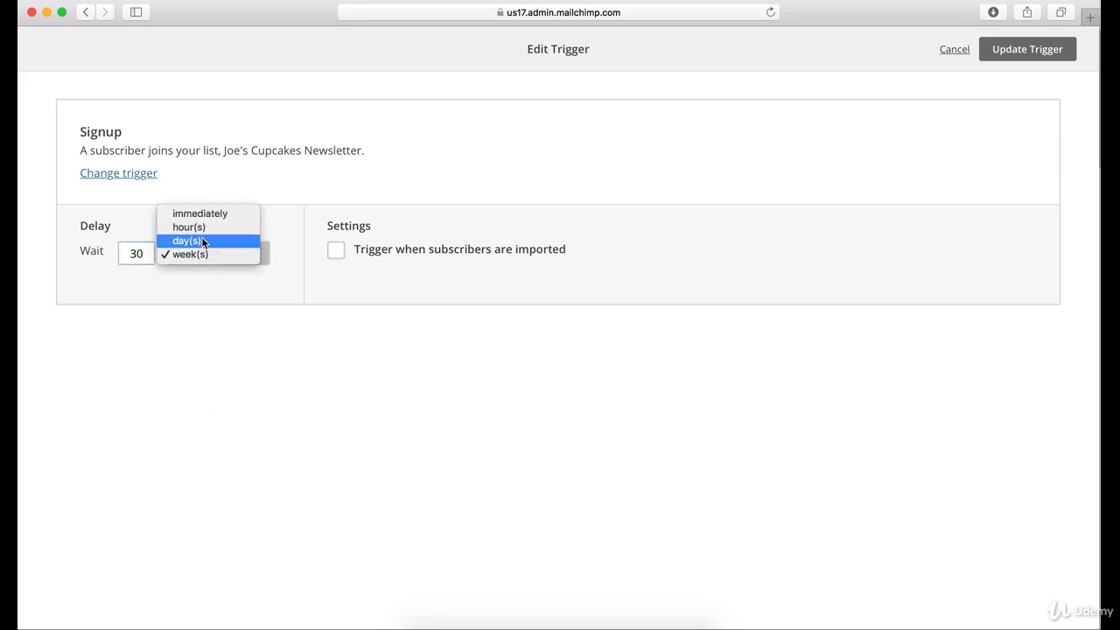
{"action": "left_click", "coordinate": [202, 242]}
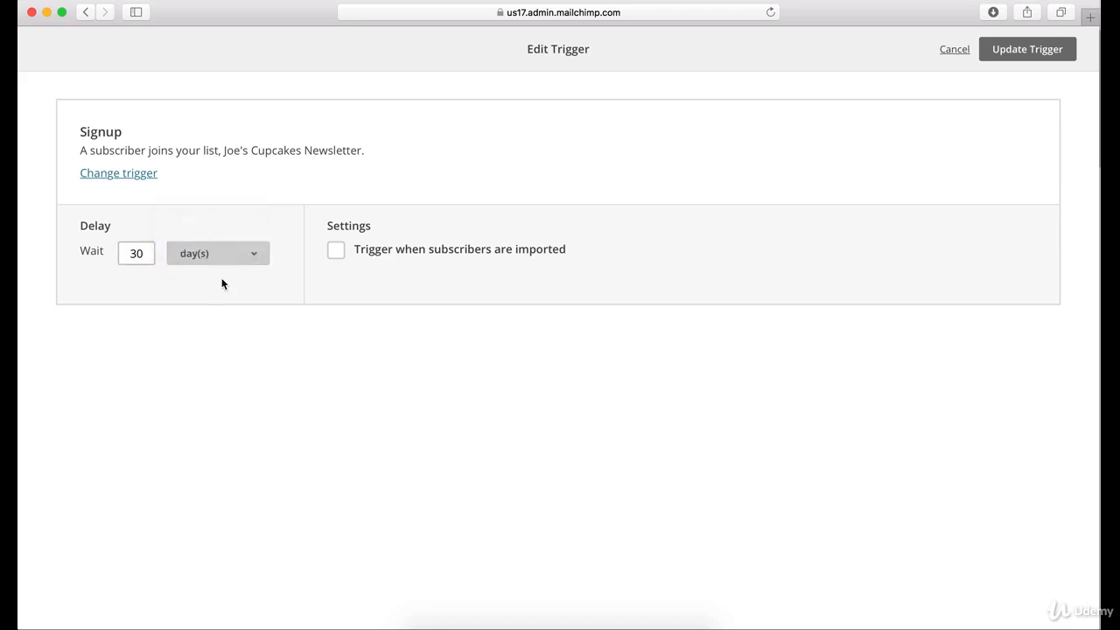
{"action": "left_click", "coordinate": [222, 262]}
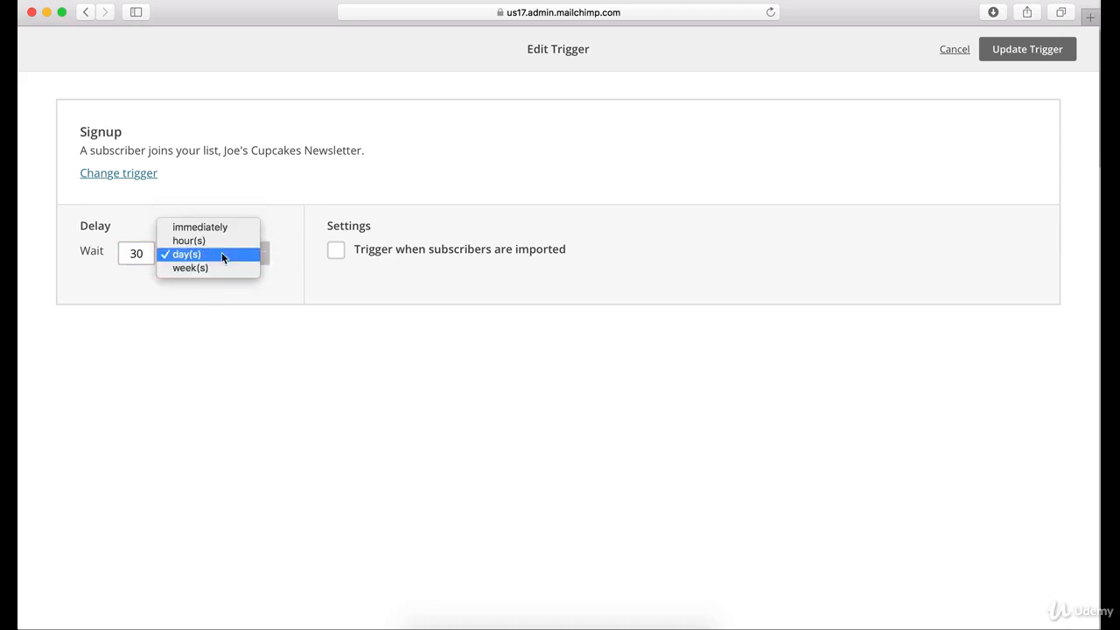
{"action": "left_click", "coordinate": [233, 356]}
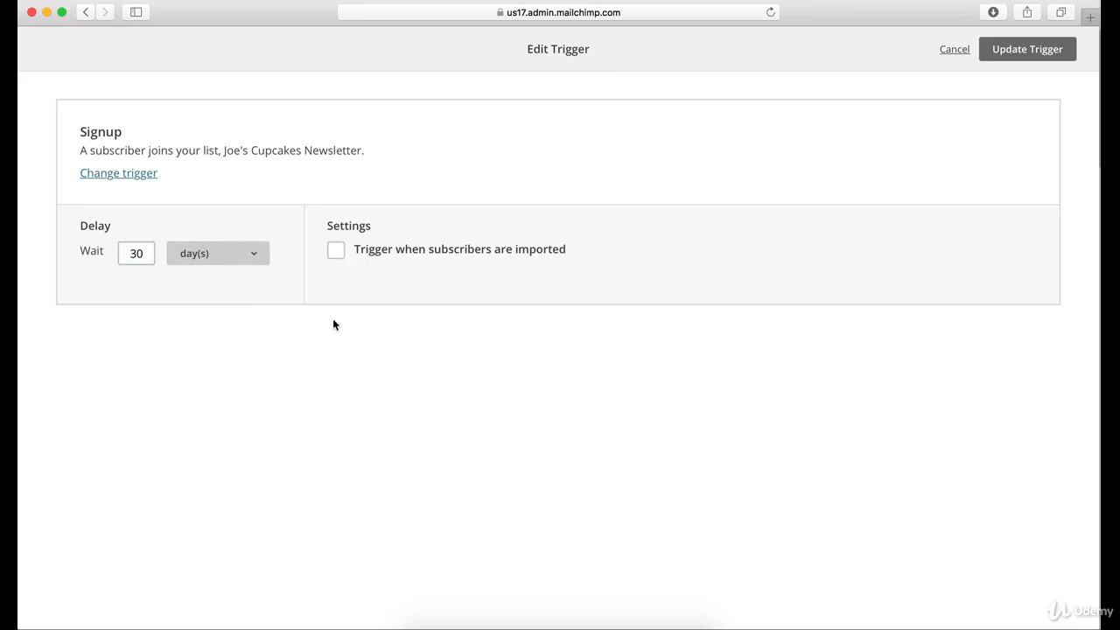
{"action": "left_click", "coordinate": [337, 254]}
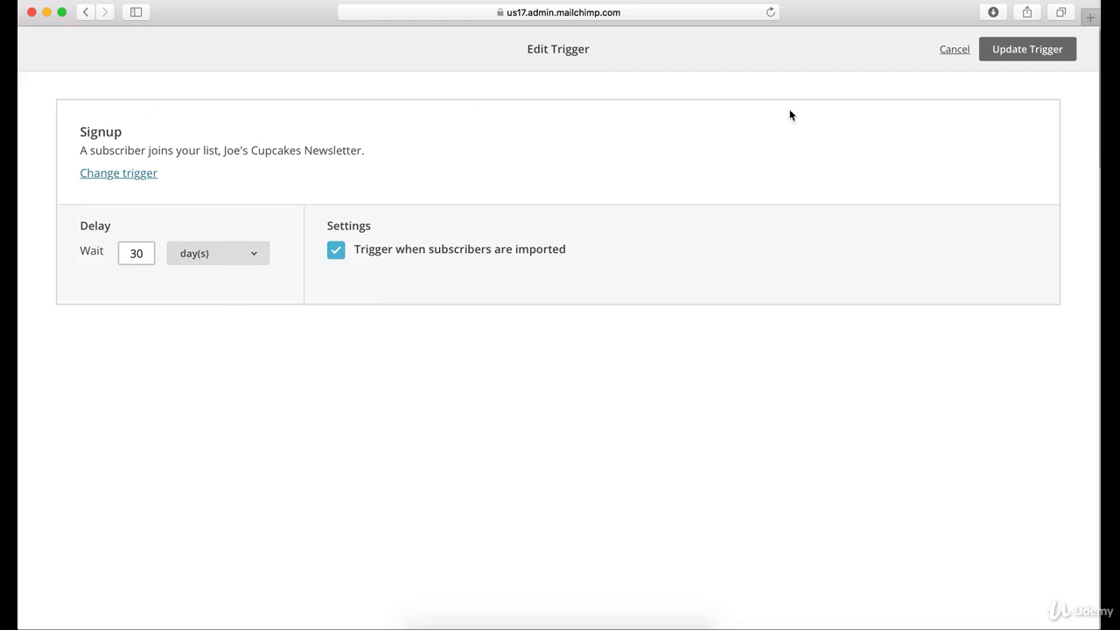
{"action": "left_click", "coordinate": [1037, 53]}
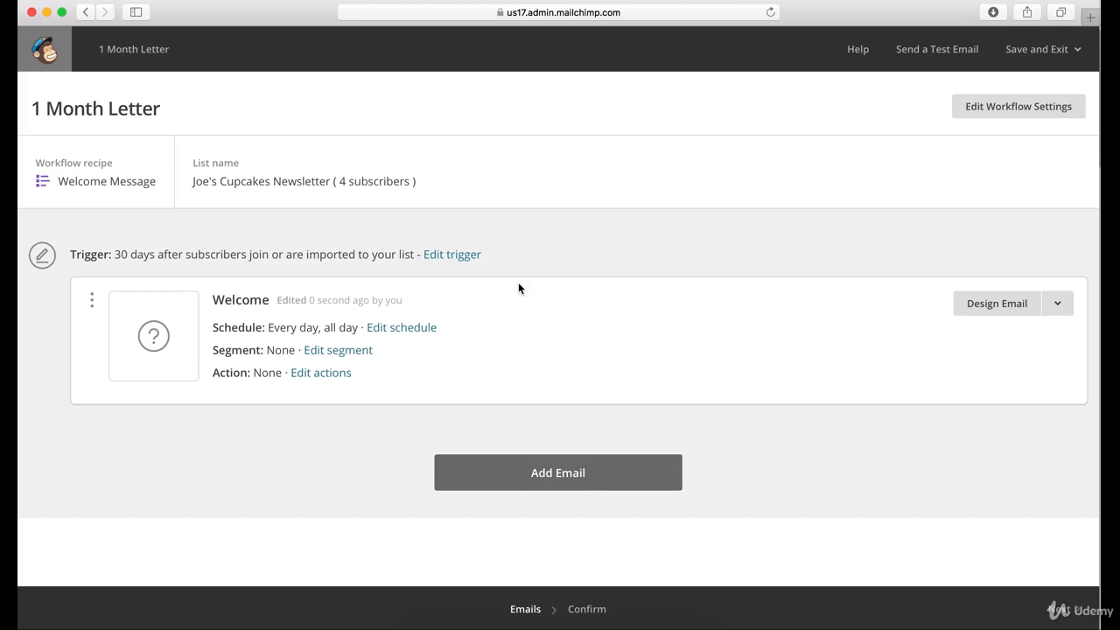
Add a second email to the workflow and set its trigger to 60 days after the previous email is sent
{"action": "left_click", "coordinate": [603, 484]}
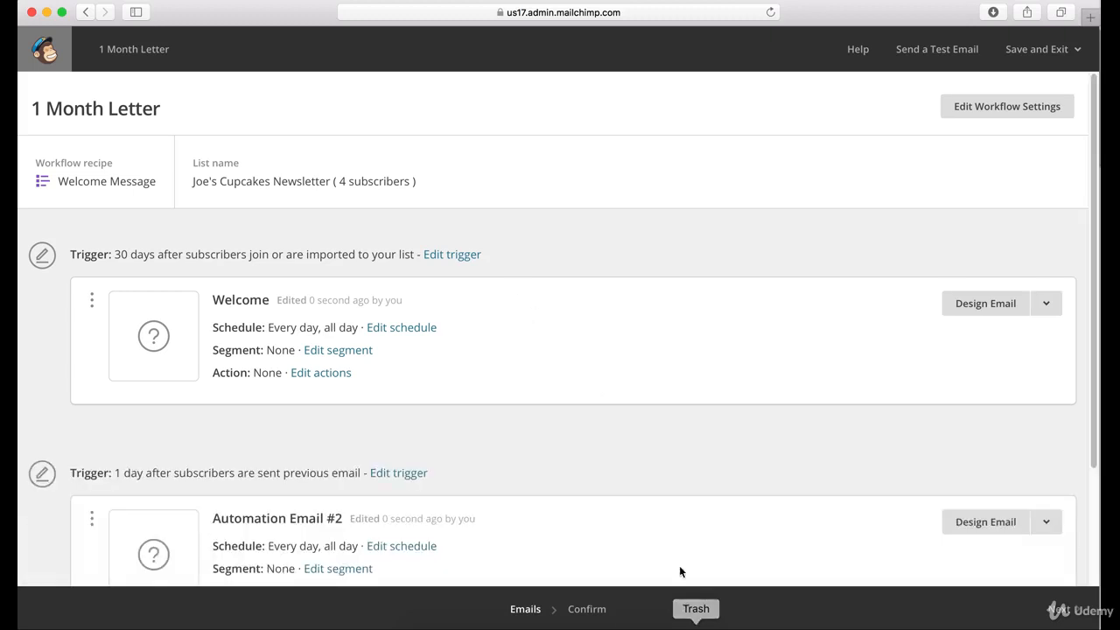
{"action": "scroll", "coordinate": [653, 467], "scroll_direction": "down", "scroll_amount": 2}
{"action": "scroll", "coordinate": [653, 472], "scroll_direction": "down", "scroll_amount": 2}
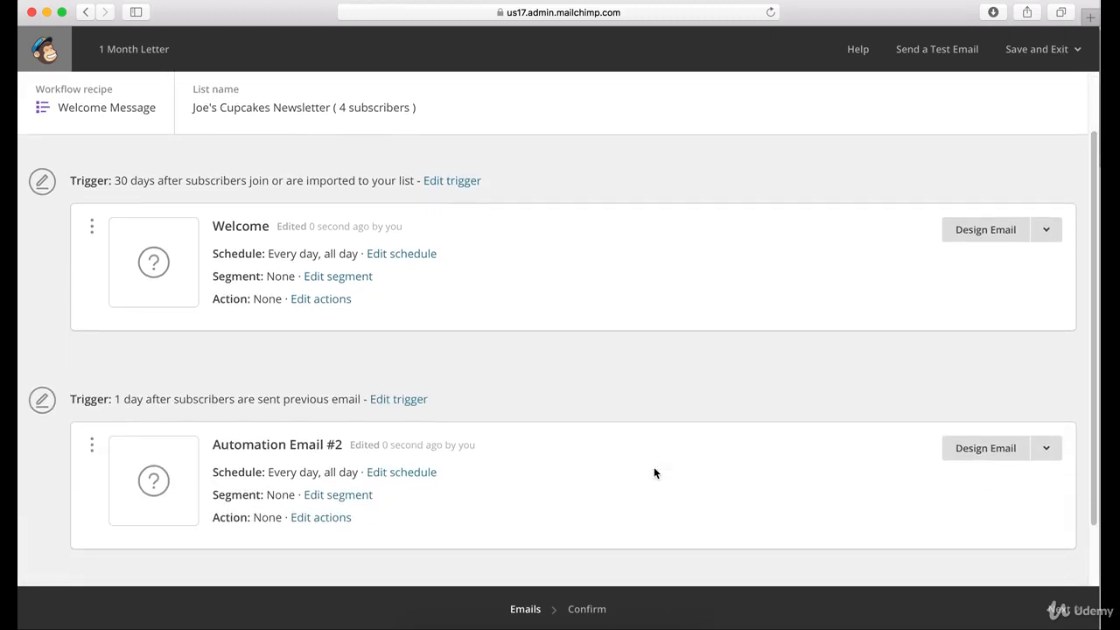
{"action": "left_click", "coordinate": [397, 399]}
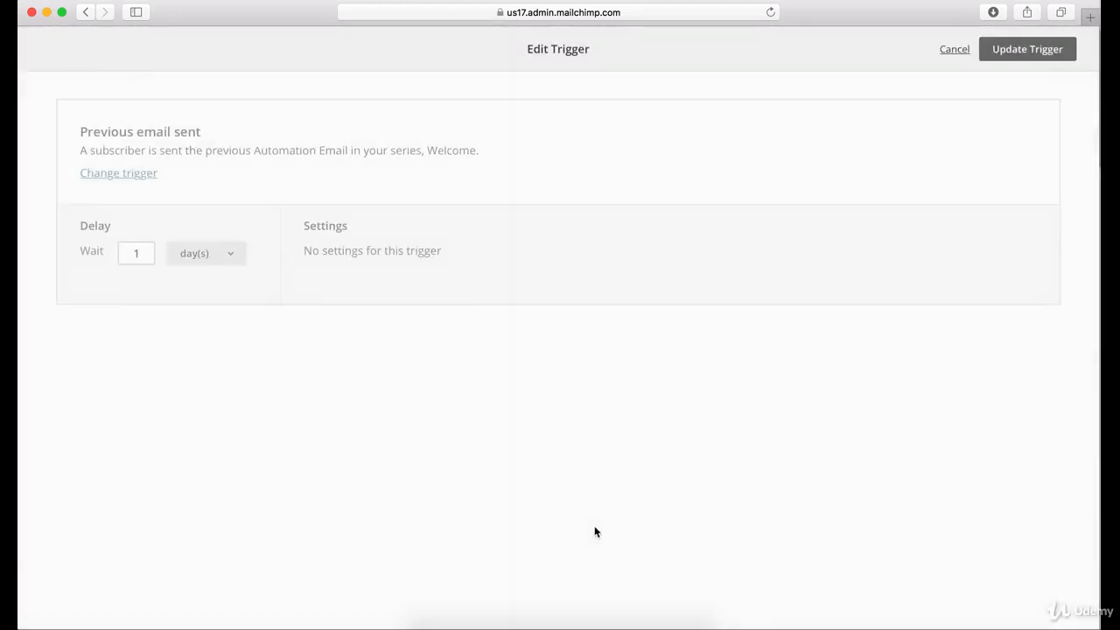
{"action": "left_click", "coordinate": [139, 253]}
{"action": "key", "text": "BackSpace"}
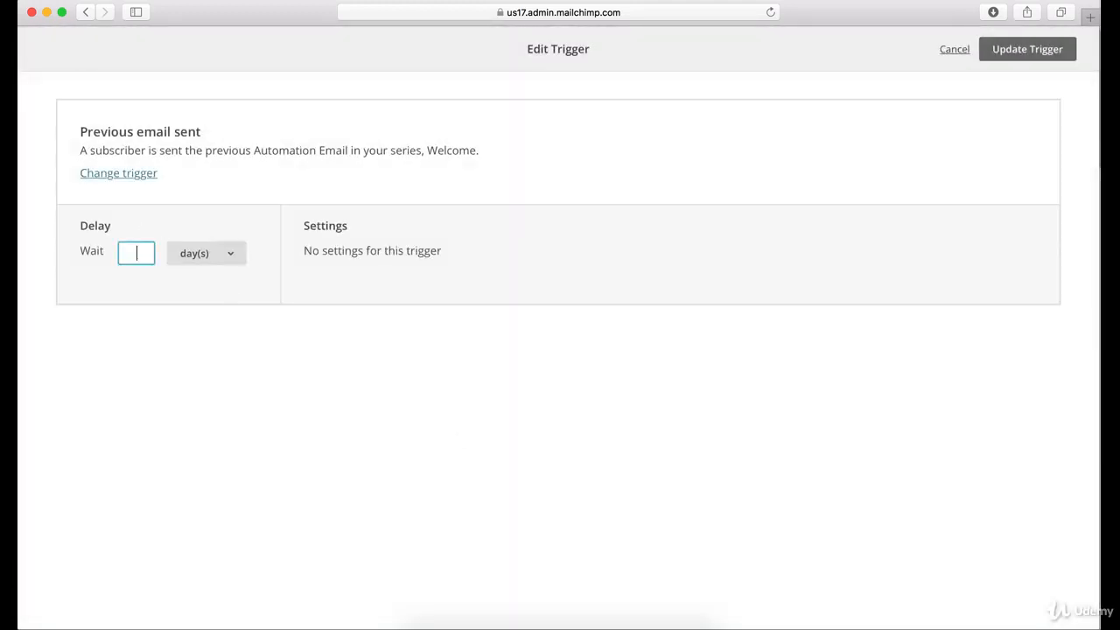
{"action": "type", "text": "60"}
{"action": "left_click", "coordinate": [1035, 52]}
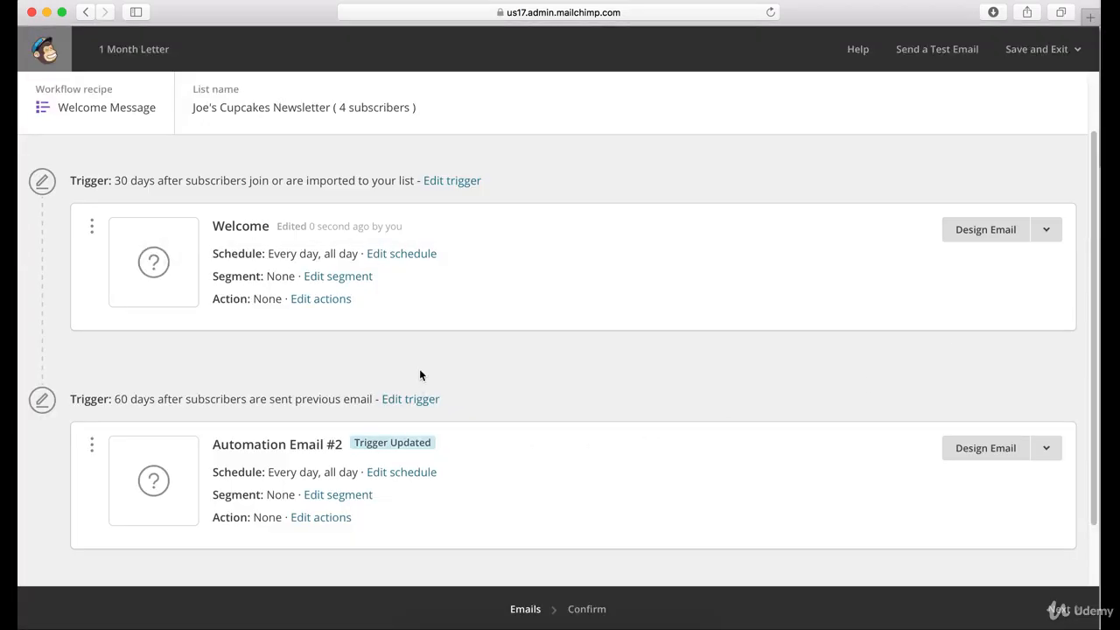
{"action": "scroll", "coordinate": [471, 357], "scroll_direction": "down", "scroll_amount": 1}
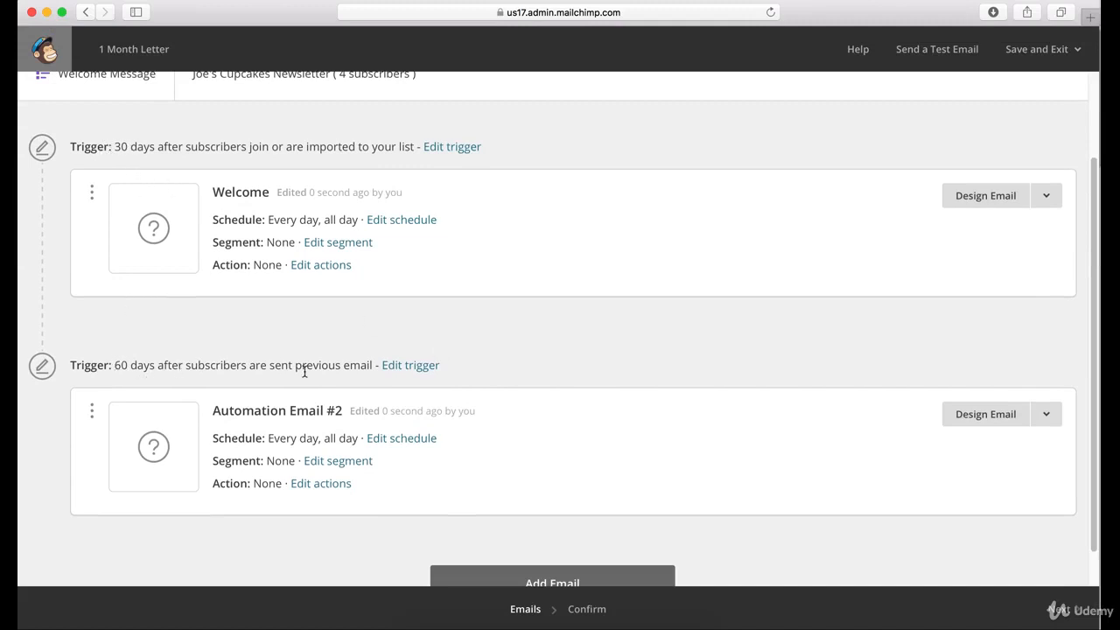
{"action": "scroll", "coordinate": [304, 370], "scroll_direction": "up", "scroll_amount": 3}
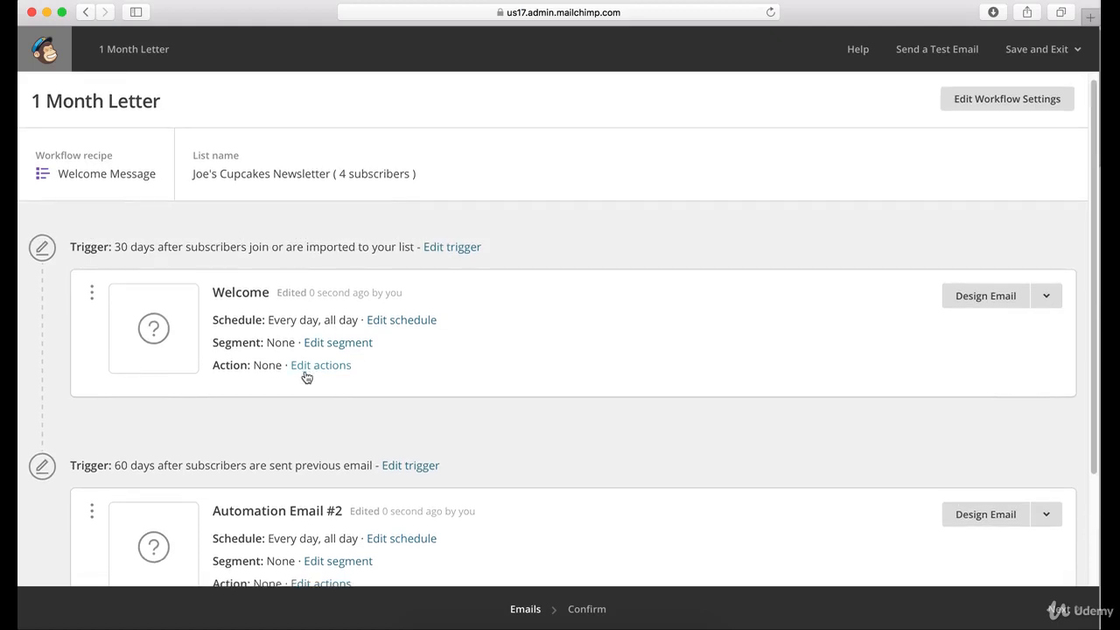
{"action": "scroll", "coordinate": [338, 357], "scroll_direction": "up", "scroll_amount": 1}
{"action": "scroll", "coordinate": [339, 358], "scroll_direction": "down", "scroll_amount": 4}
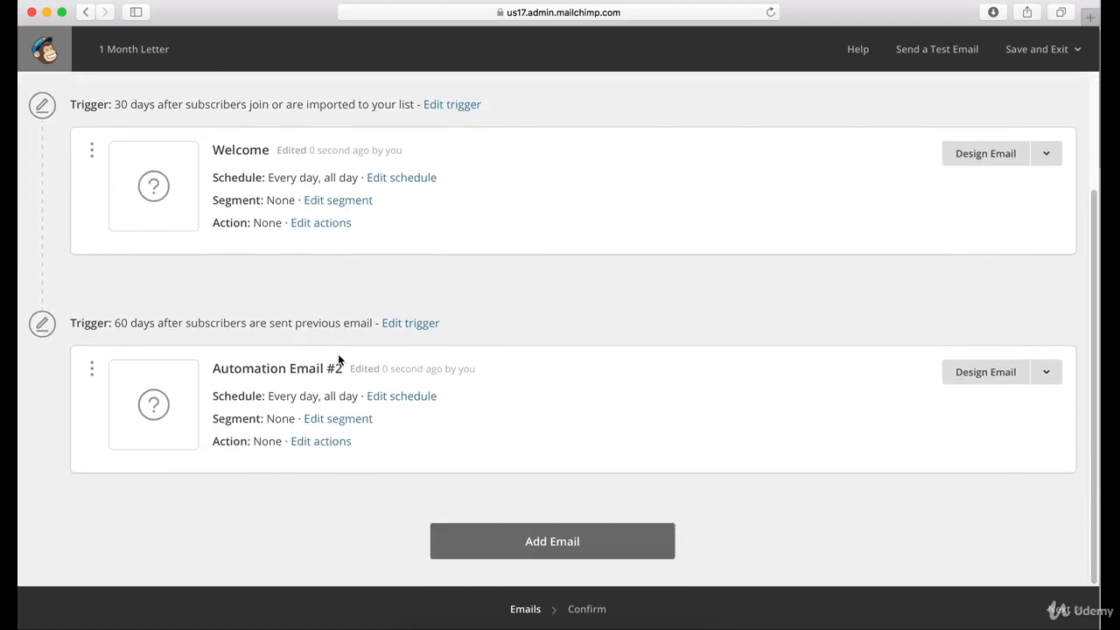
Add a third email to the workflow and set its trigger to 90 days after the previous email is sent
{"action": "left_click", "coordinate": [507, 543]}
{"action": "scroll", "coordinate": [494, 511], "scroll_direction": "down", "scroll_amount": 5}
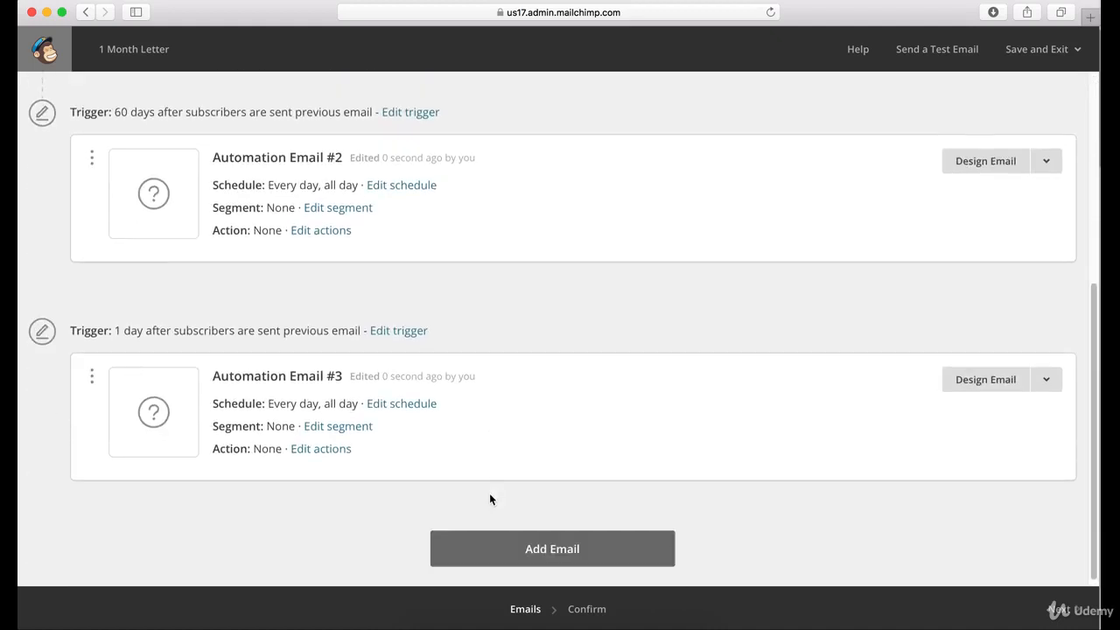
{"action": "left_click", "coordinate": [419, 330]}
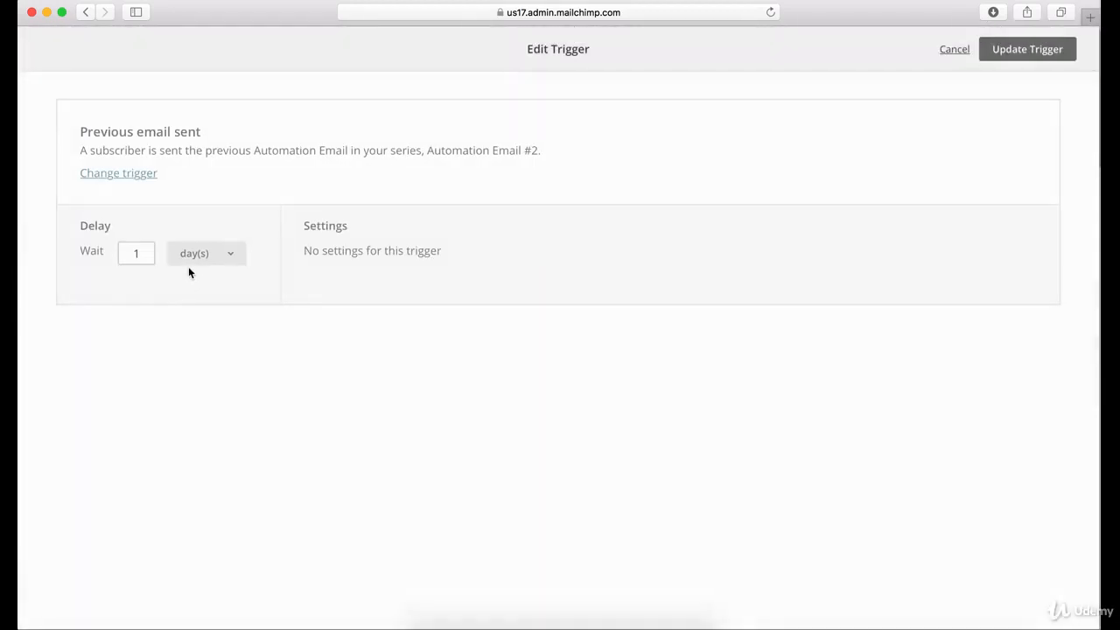
{"action": "left_click", "coordinate": [151, 252]}
{"action": "key", "text": "BackSpace"}
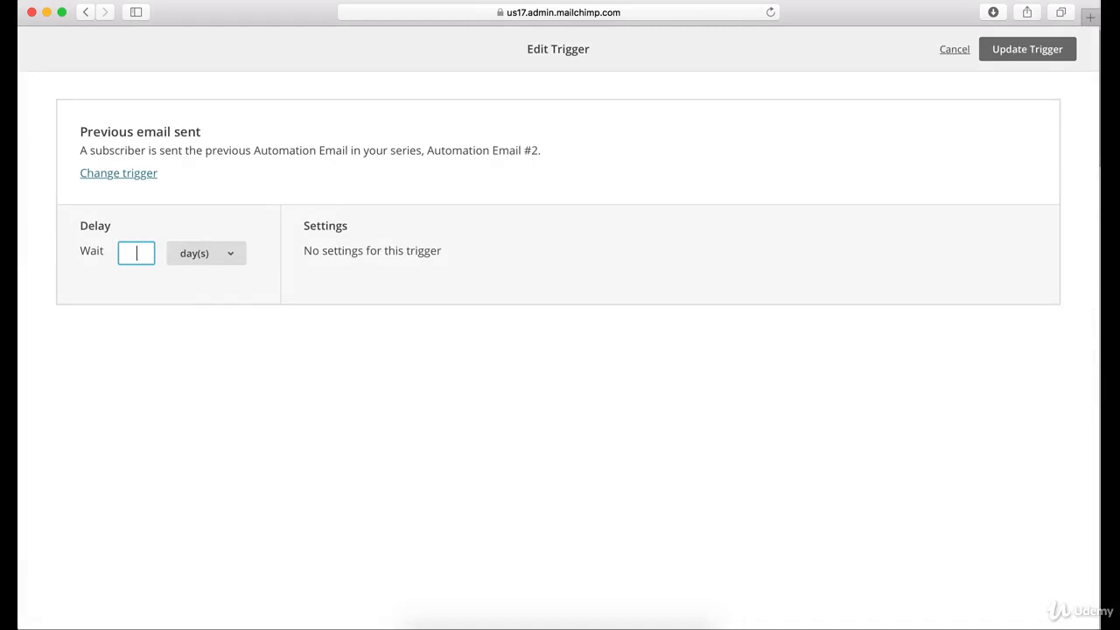
{"action": "type", "text": "90"}
{"action": "left_click", "coordinate": [1032, 50]}
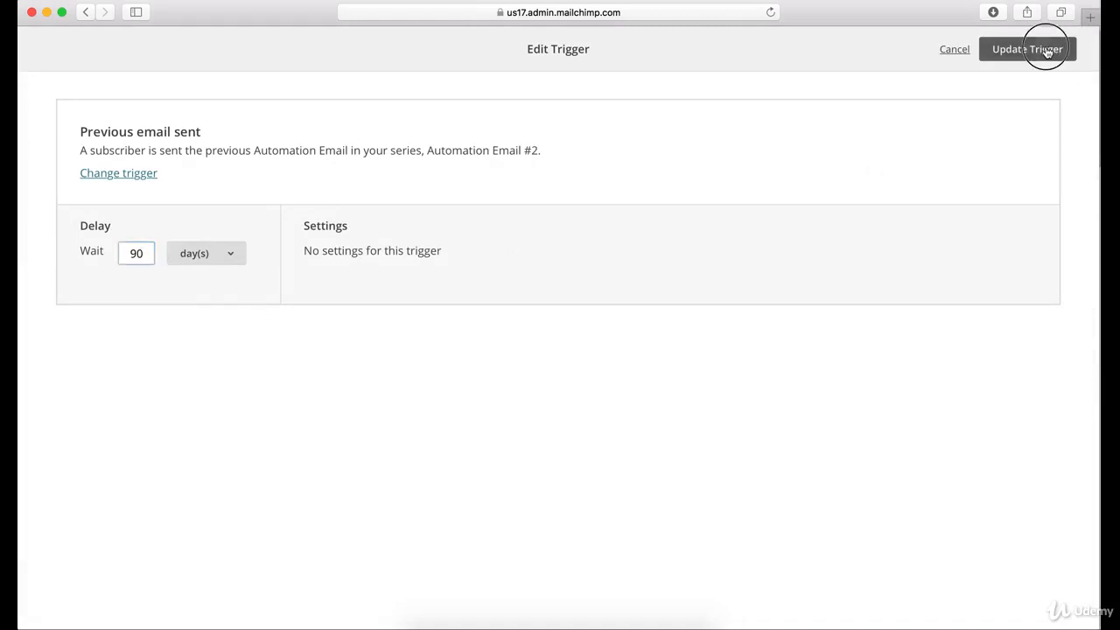
Review the trigger delays of all three emails in the 1 Month Letter workflow
{"action": "scroll", "coordinate": [472, 371], "scroll_direction": "up", "scroll_amount": 5}
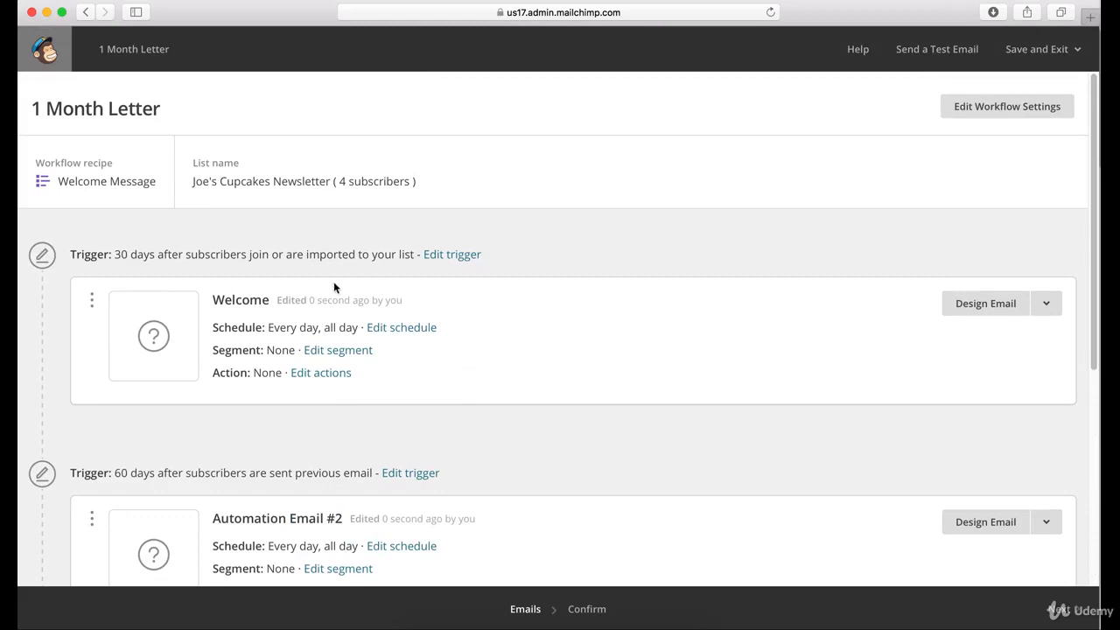
{"action": "scroll", "coordinate": [333, 285], "scroll_direction": "down", "scroll_amount": 2}
{"action": "scroll", "coordinate": [333, 325], "scroll_direction": "down", "scroll_amount": 5}
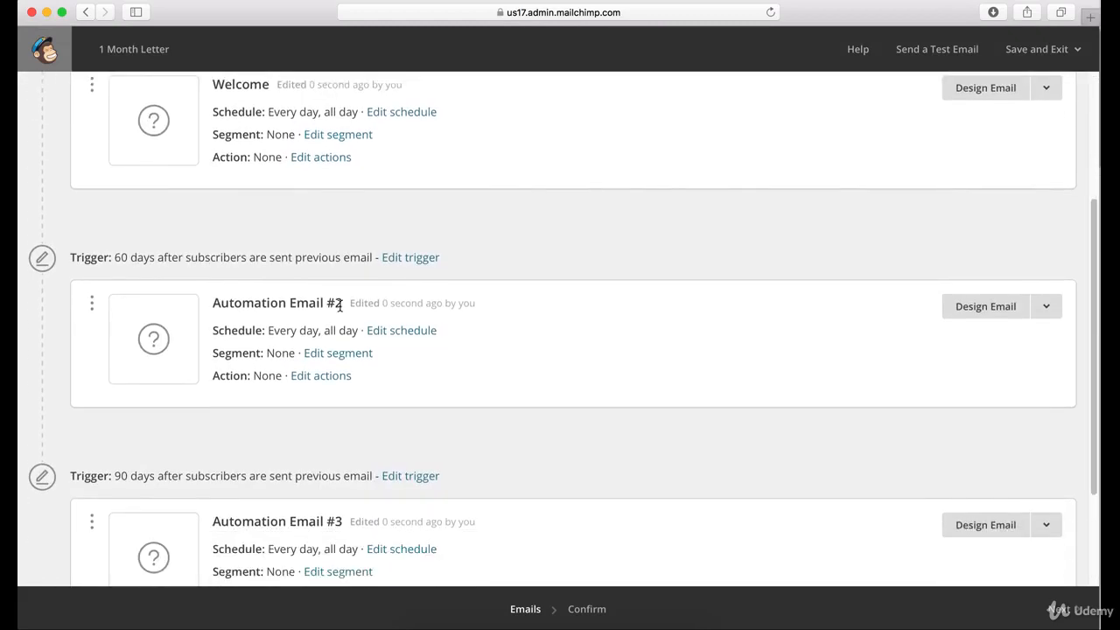
{"action": "scroll", "coordinate": [338, 315], "scroll_direction": "up", "scroll_amount": 1}
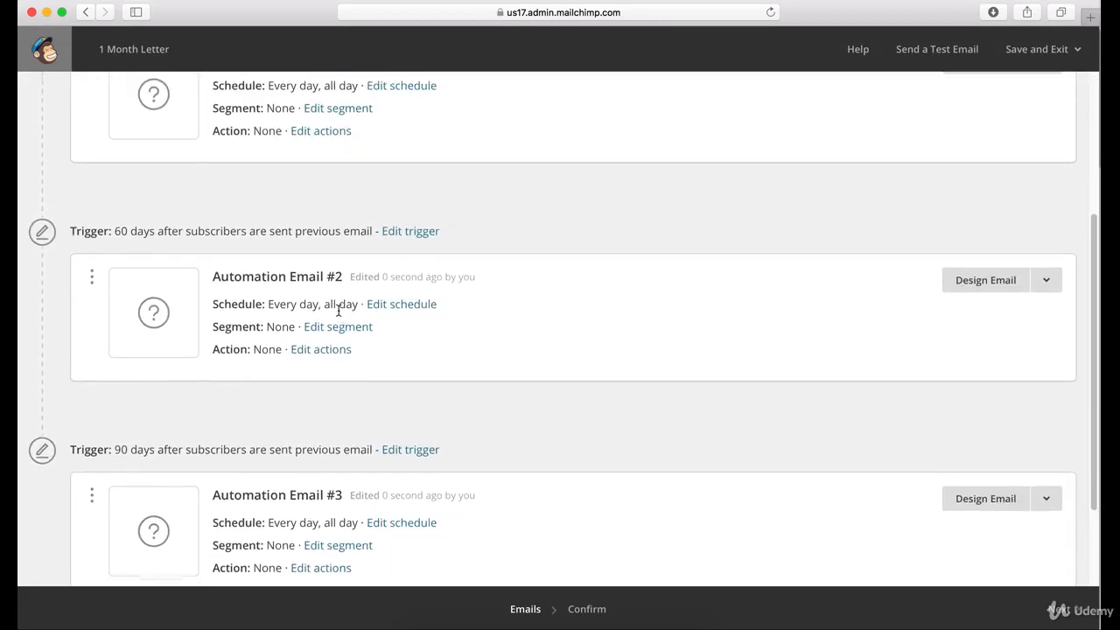
{"action": "scroll", "coordinate": [338, 310], "scroll_direction": "up", "scroll_amount": 2}
{"action": "scroll", "coordinate": [308, 266], "scroll_direction": "down", "scroll_amount": 1}
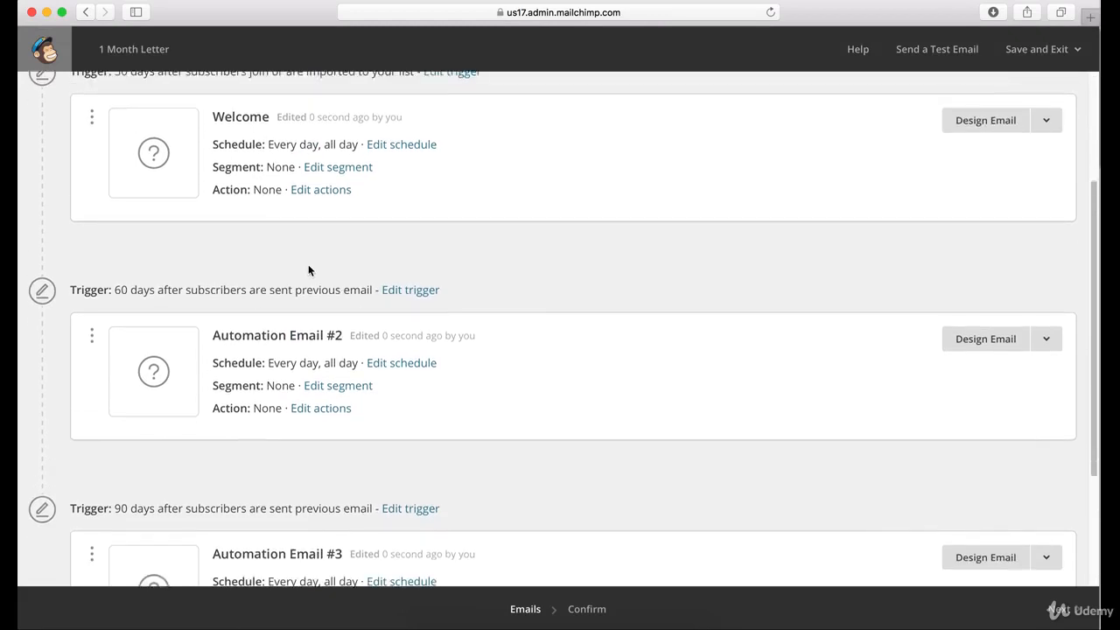
{"action": "scroll", "coordinate": [308, 270], "scroll_direction": "down", "scroll_amount": 1}
{"action": "scroll", "coordinate": [339, 278], "scroll_direction": "down", "scroll_amount": 3}
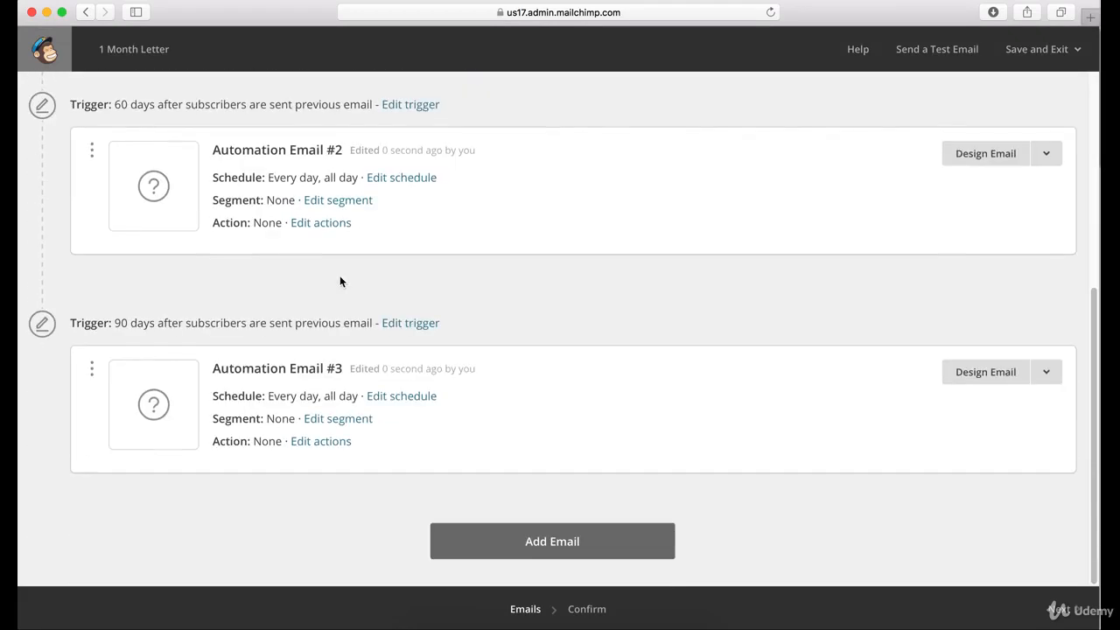
Open the schedule of Automation Email #3 and examine the available sending days
{"action": "left_click", "coordinate": [387, 401]}
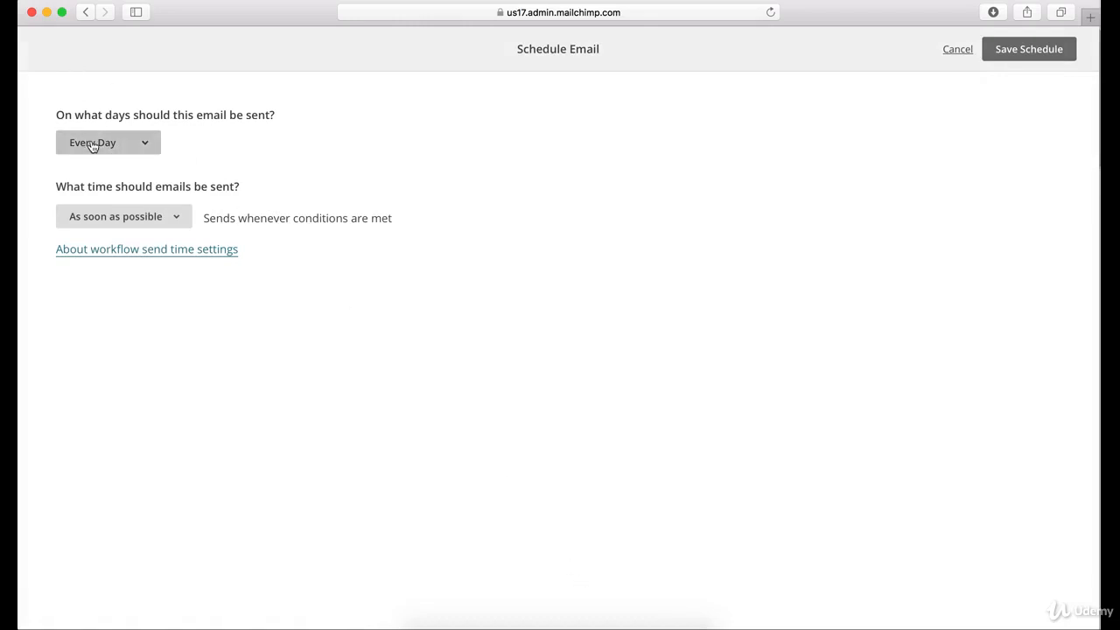
{"action": "left_click", "coordinate": [140, 144]}
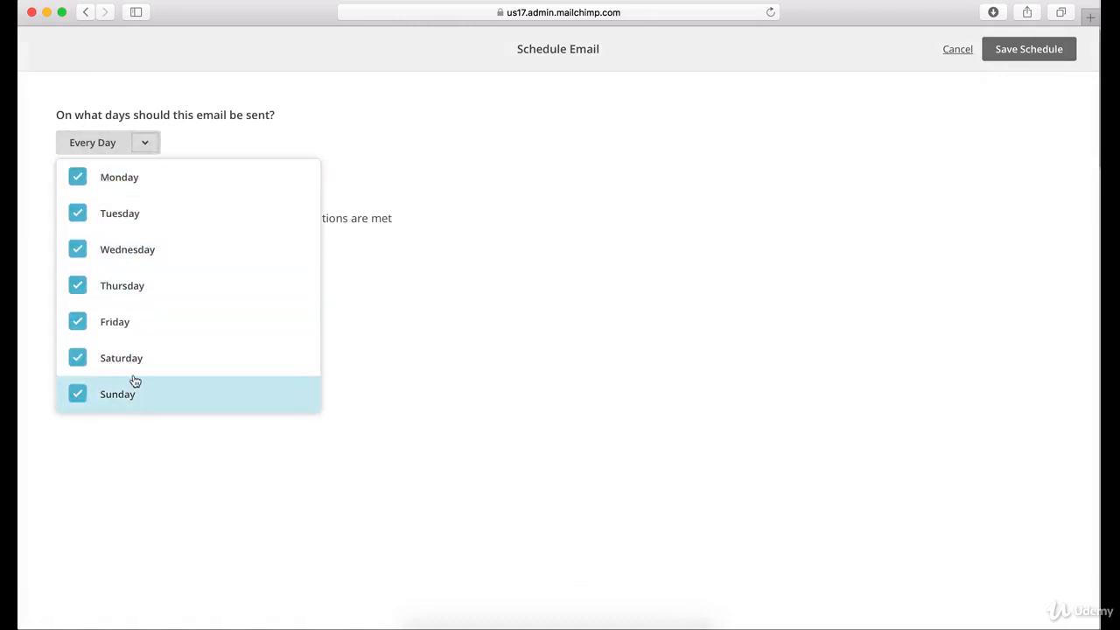
{"action": "left_click", "coordinate": [310, 146]}
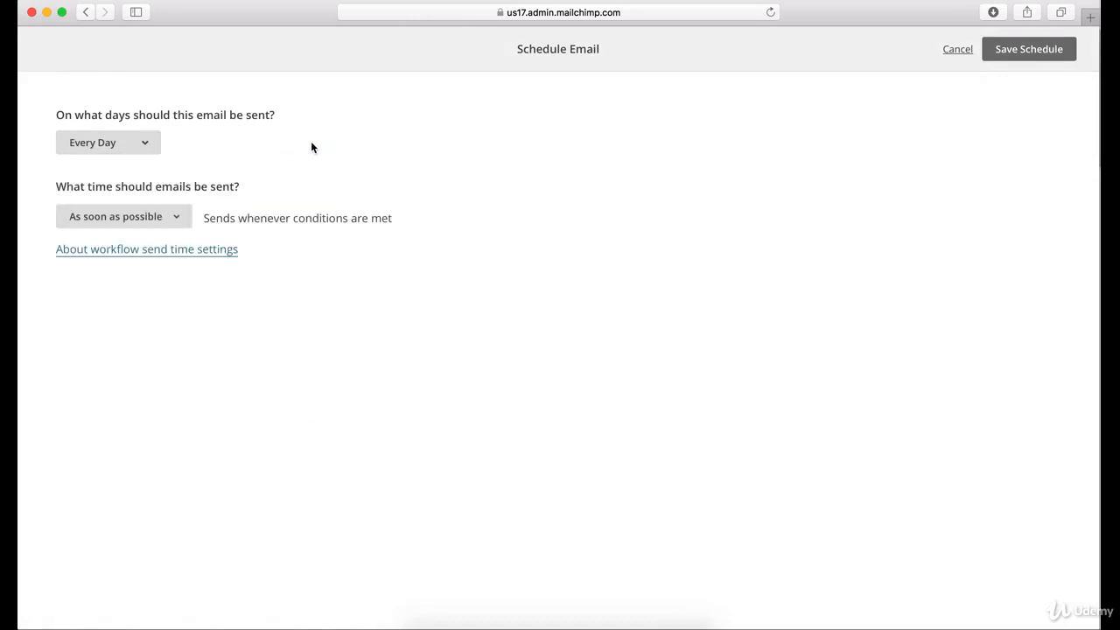
Try the Send at and Only send between options for the email's sending time, and leave the schedule without saving
{"action": "left_click", "coordinate": [173, 215]}
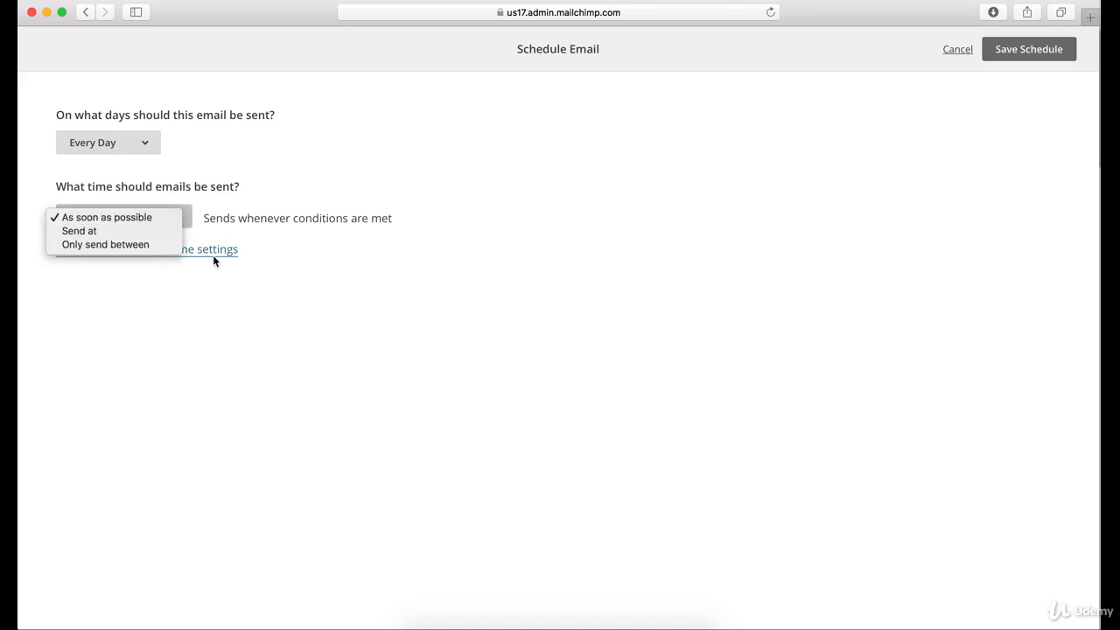
{"action": "left_click", "coordinate": [127, 231]}
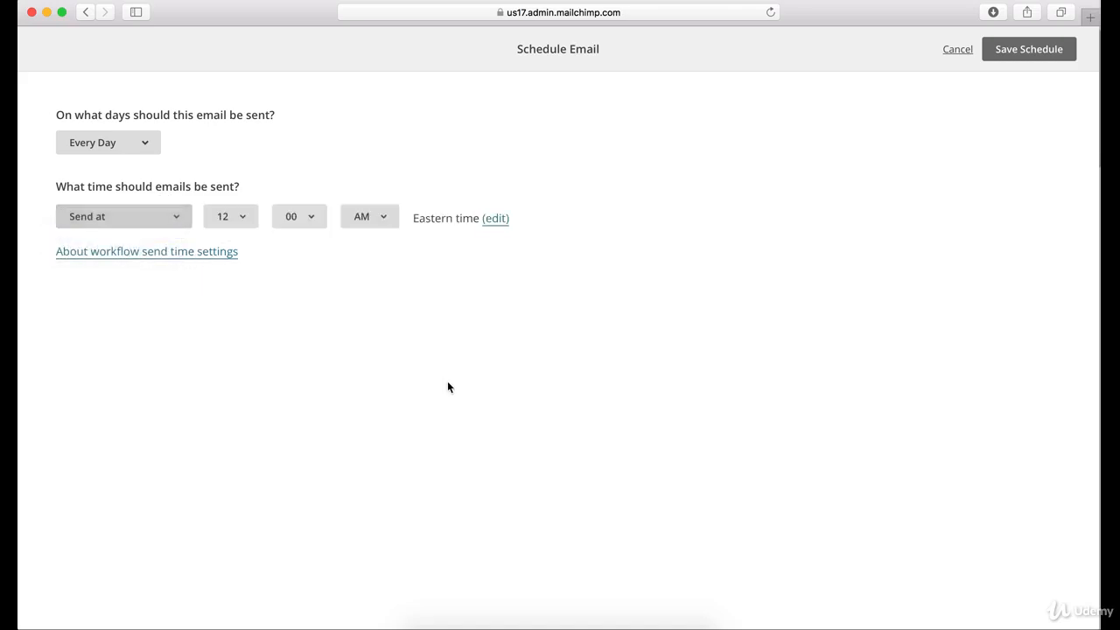
{"action": "left_click", "coordinate": [162, 223]}
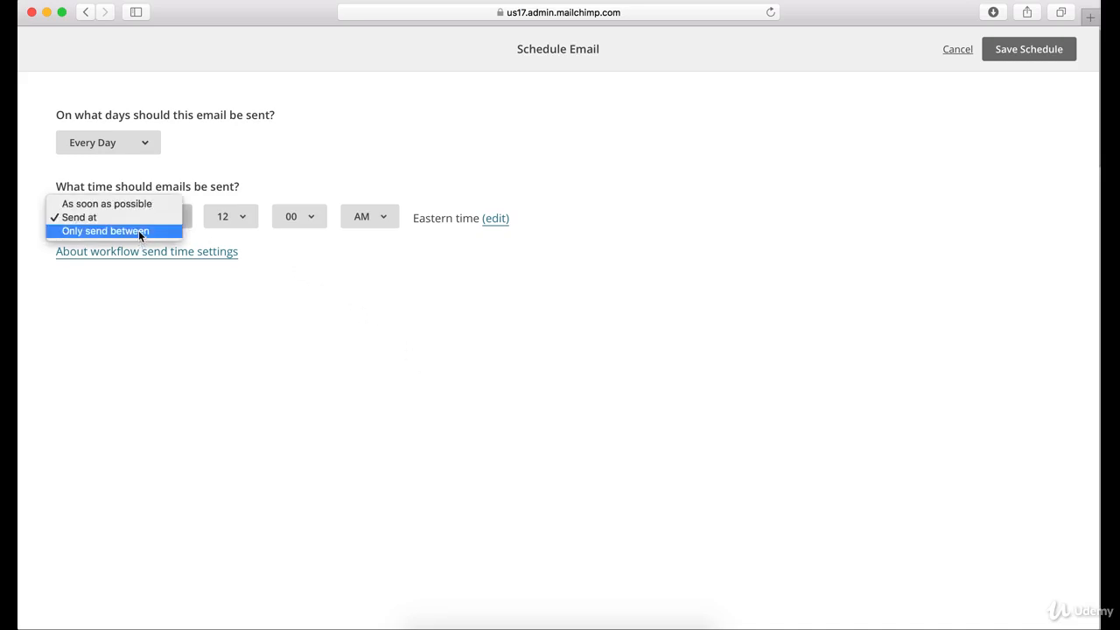
{"action": "left_click", "coordinate": [138, 230]}
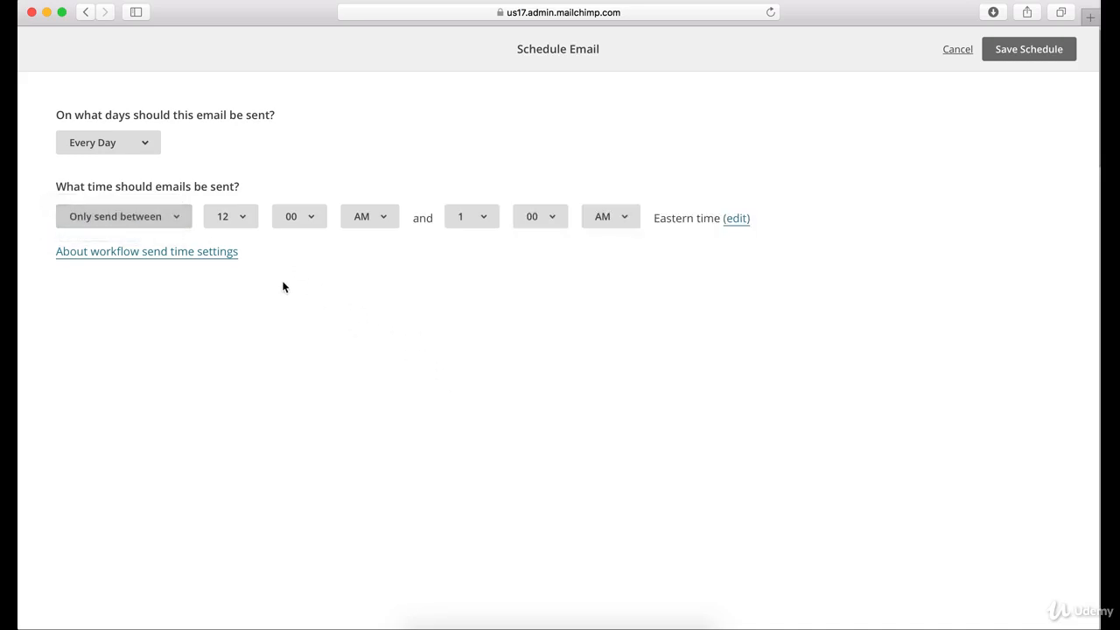
{"action": "left_click", "coordinate": [991, 56]}
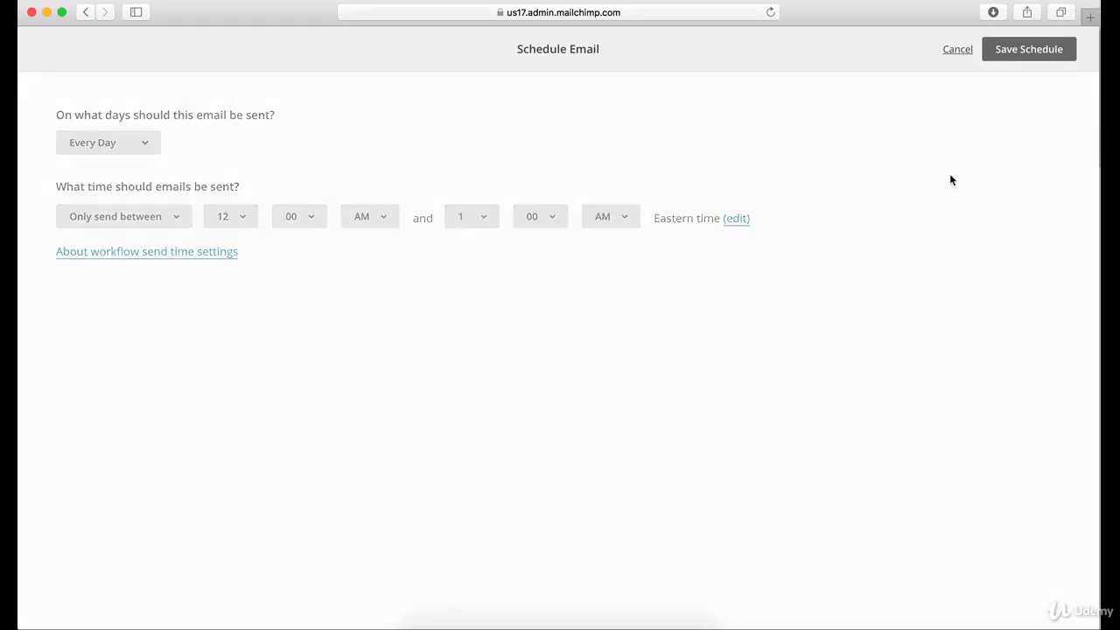
Review the schedule, segment and action settings of the emails in the workflow
{"action": "scroll", "coordinate": [696, 320], "scroll_direction": "up", "scroll_amount": 3}
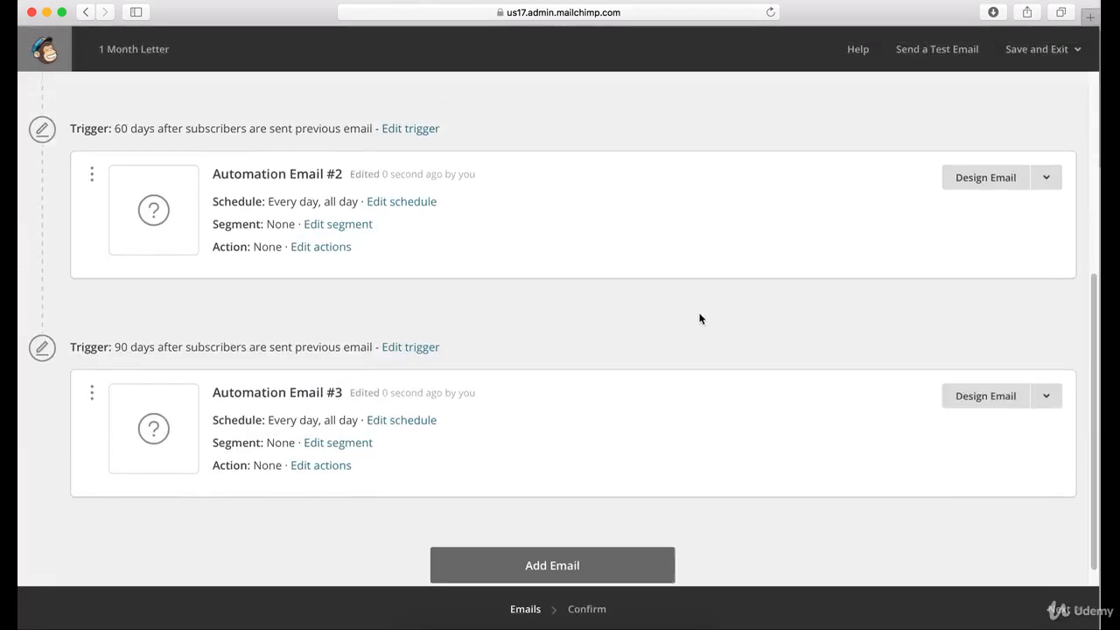
{"action": "scroll", "coordinate": [696, 325], "scroll_direction": "up", "scroll_amount": 2}
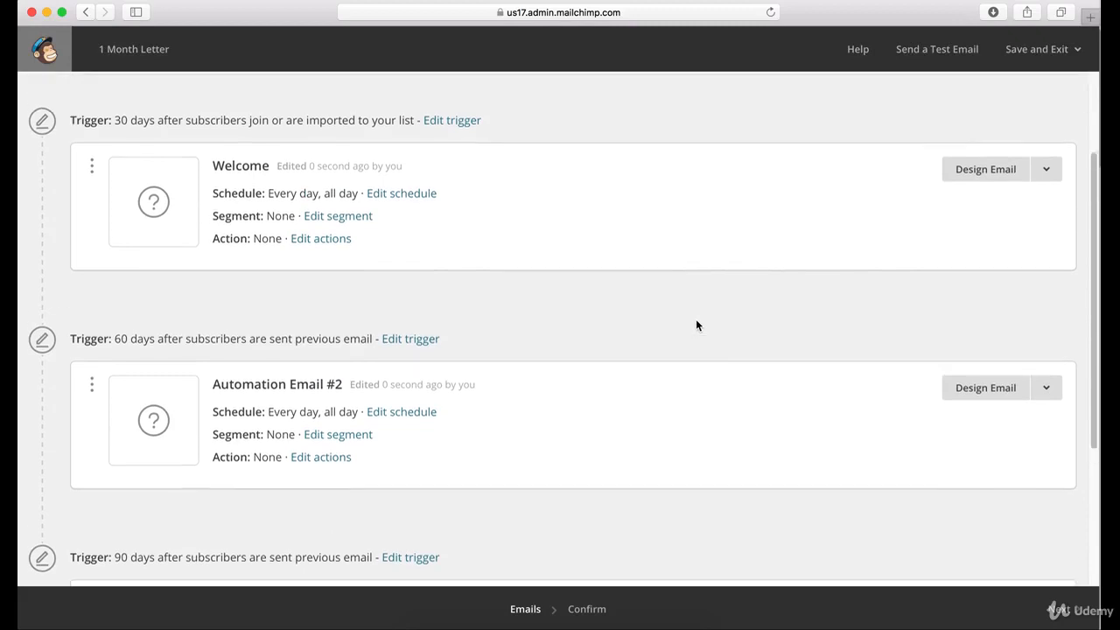
{"action": "scroll", "coordinate": [270, 223], "scroll_direction": "down", "scroll_amount": 5}
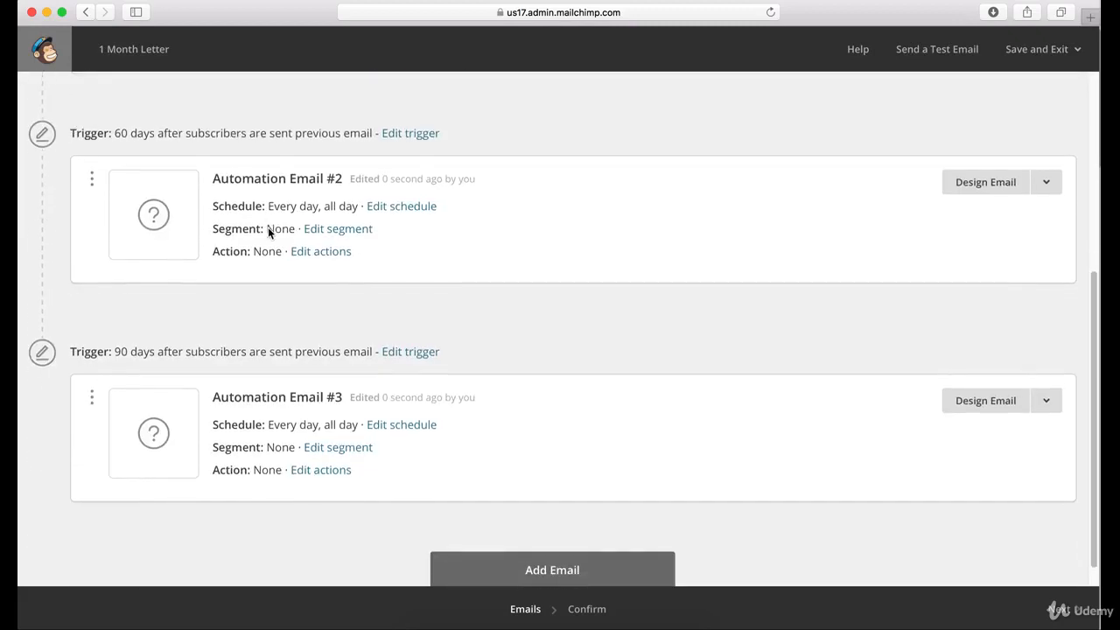
{"action": "scroll", "coordinate": [243, 385], "scroll_direction": "up", "scroll_amount": 3}
{"action": "scroll", "coordinate": [243, 385], "scroll_direction": "up", "scroll_amount": 2}
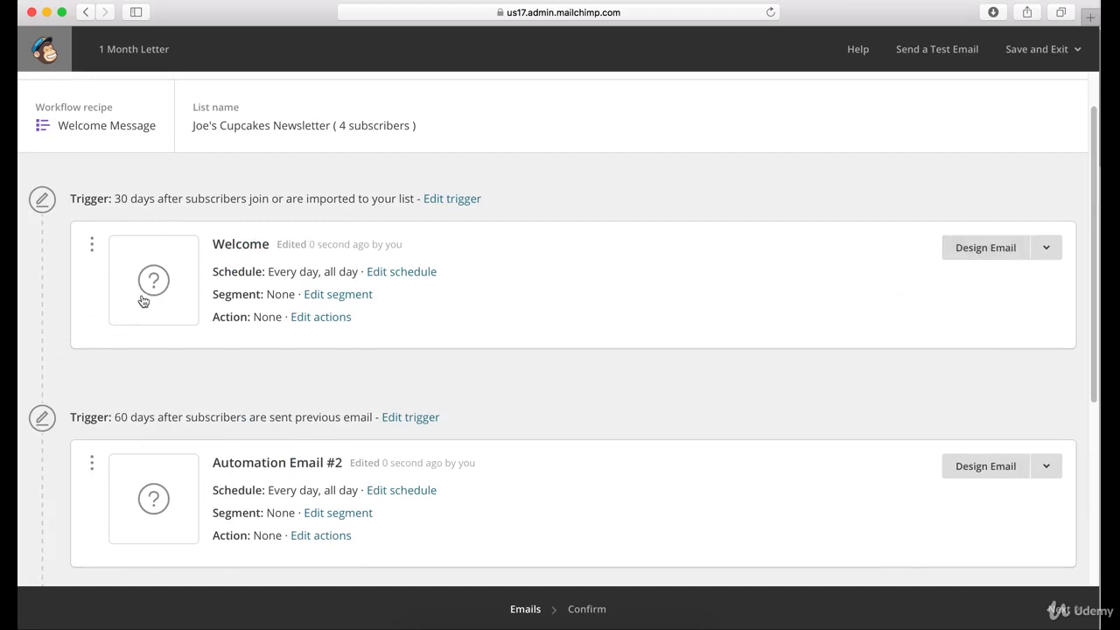
{"action": "scroll", "coordinate": [225, 369], "scroll_direction": "down", "scroll_amount": 2}
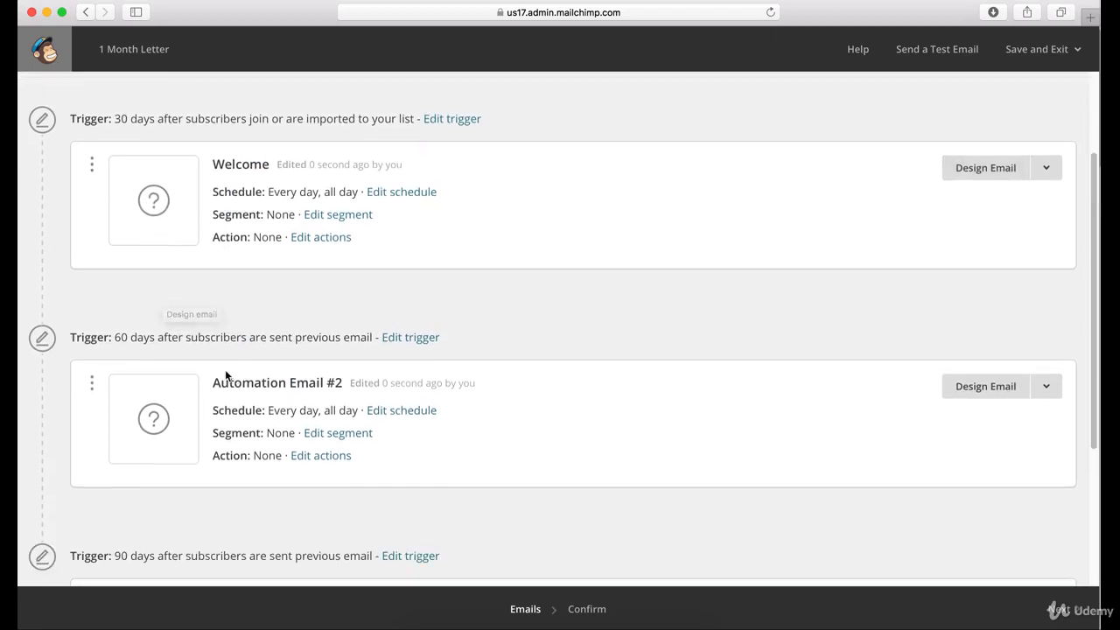
{"action": "scroll", "coordinate": [154, 419], "scroll_direction": "down", "scroll_amount": 2}
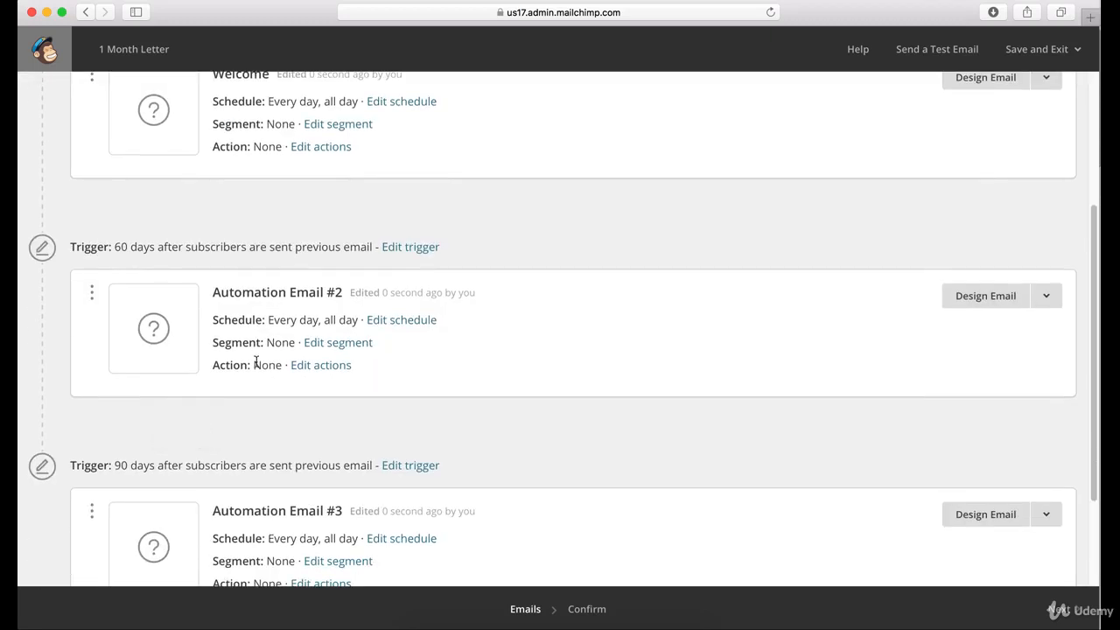
Enable a post-sending list action for Automation Email #2, examine the available action types, and leave without applying one
{"action": "left_click", "coordinate": [296, 365]}
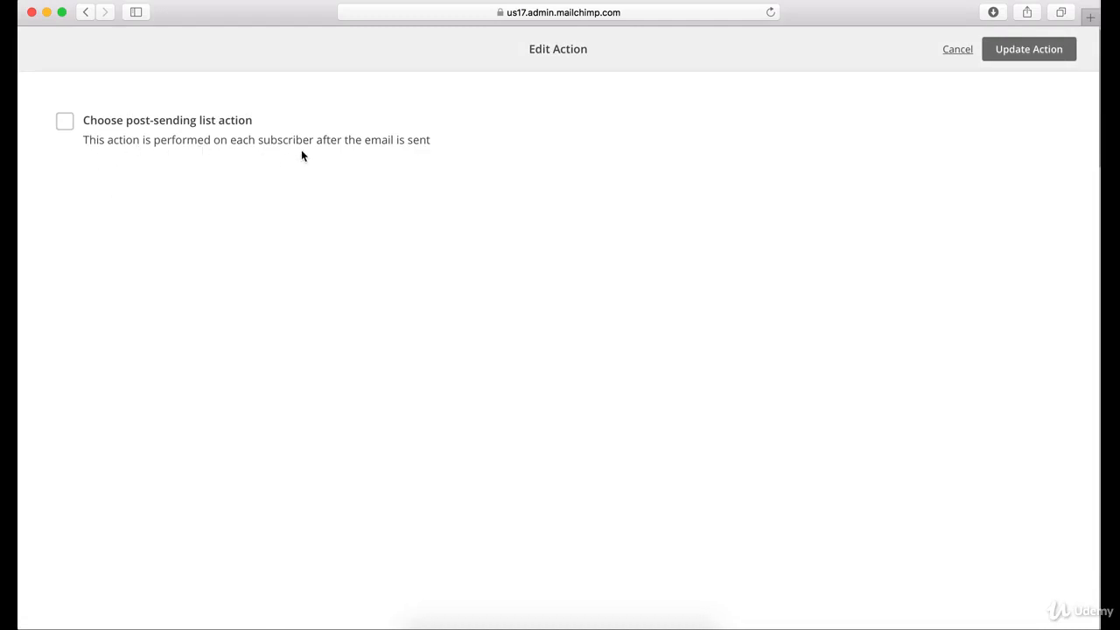
{"action": "left_click", "coordinate": [66, 120]}
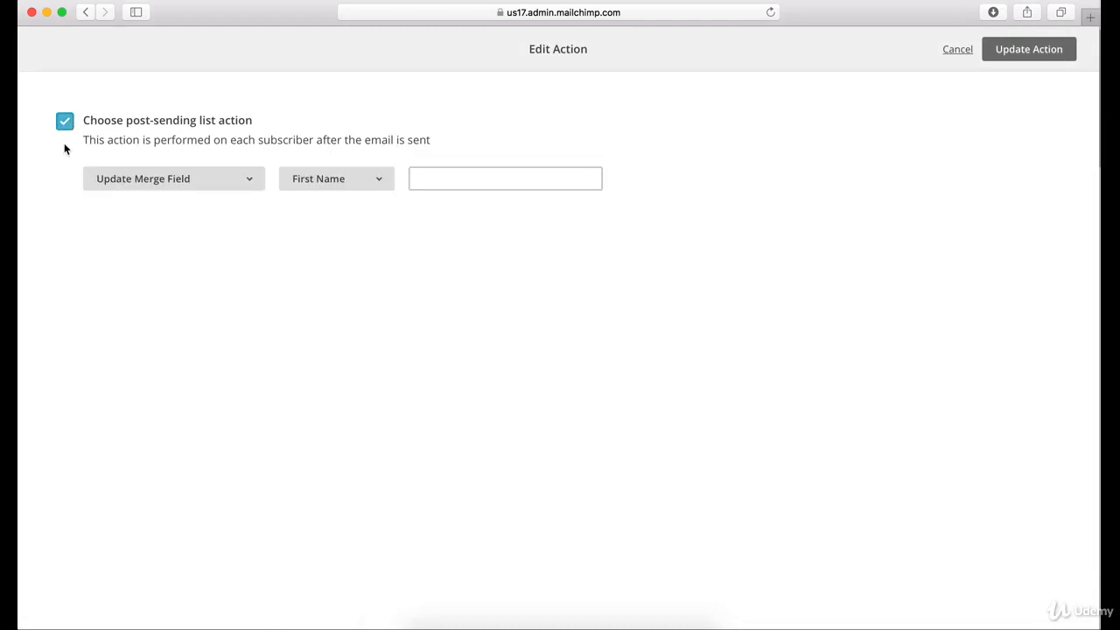
{"action": "left_click", "coordinate": [170, 181]}
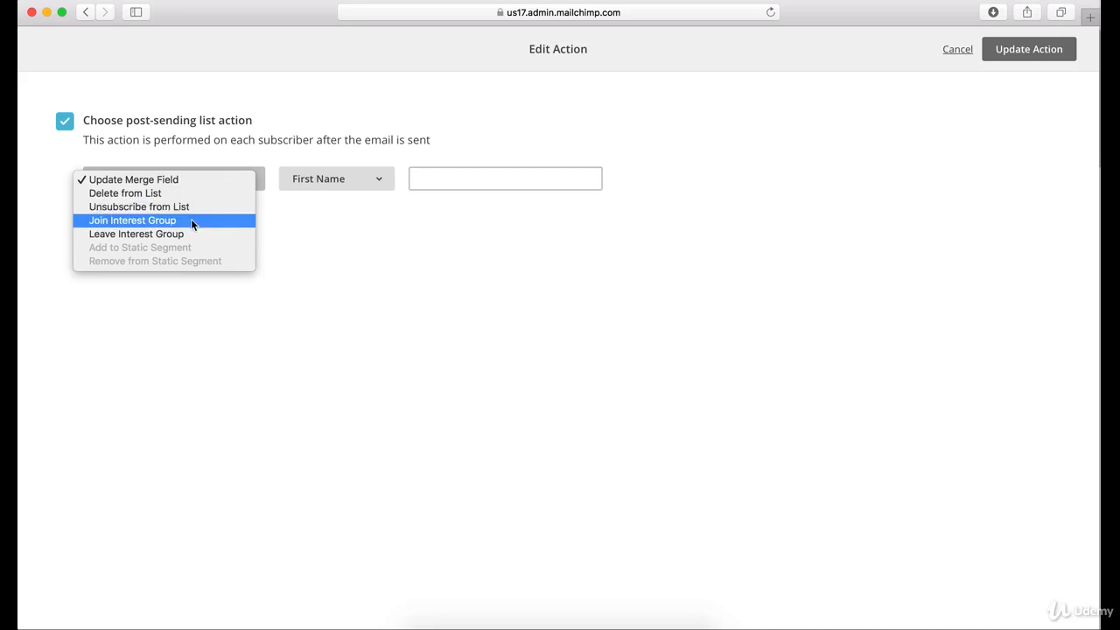
{"action": "left_click", "coordinate": [375, 237]}
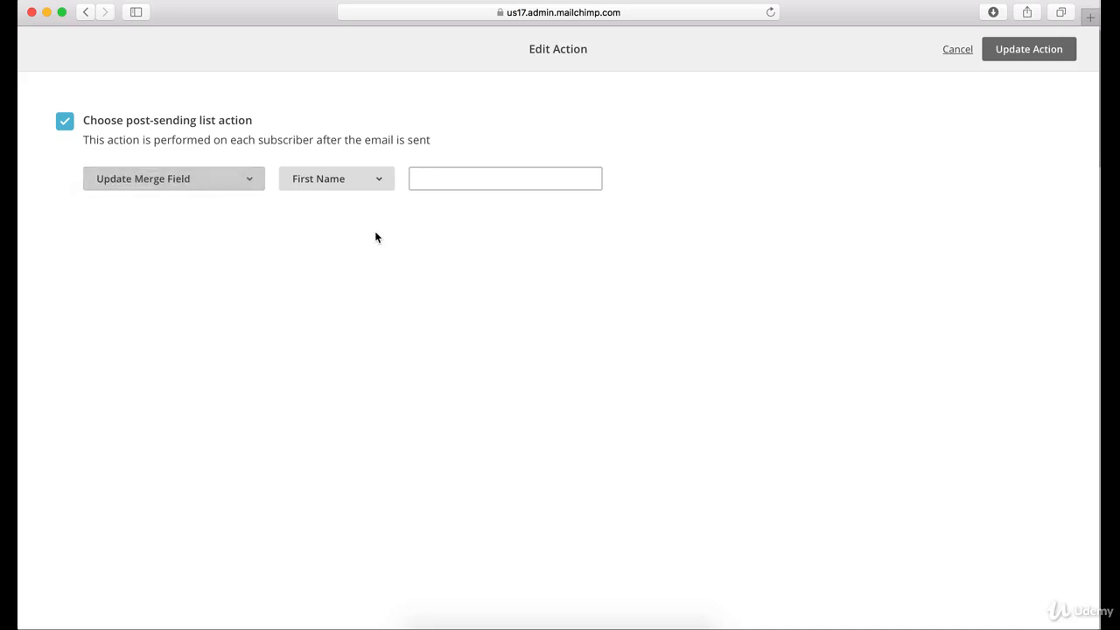
{"action": "left_click", "coordinate": [999, 49]}
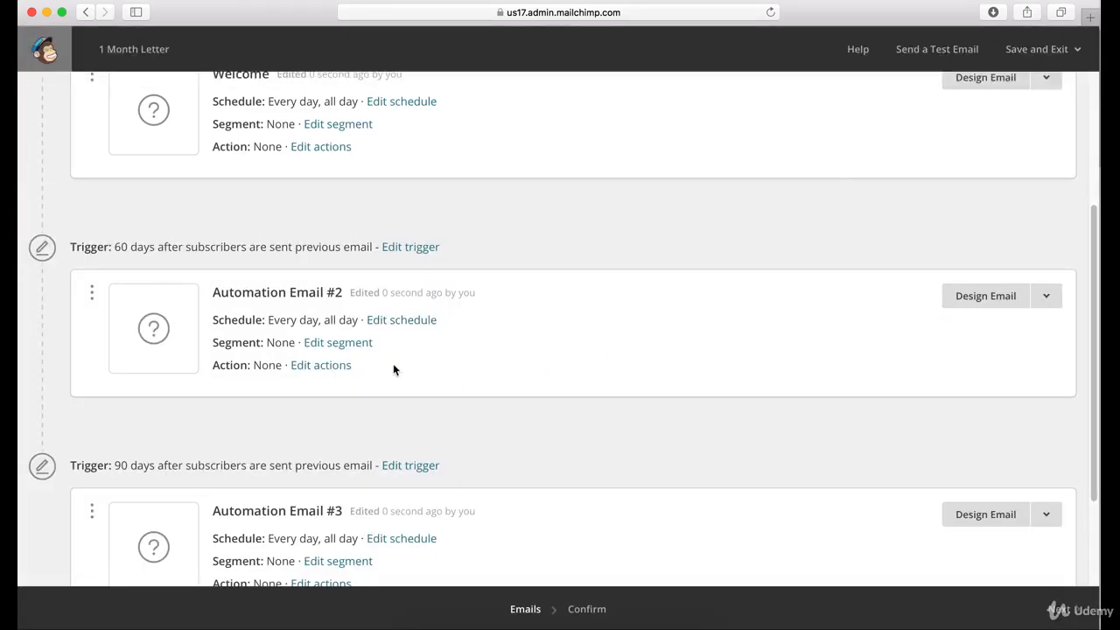
View the segmentation settings of Automation Email #2, leave them, and reopen the 1 Month Letter workflow from the campaigns list
{"action": "left_click", "coordinate": [340, 346]}
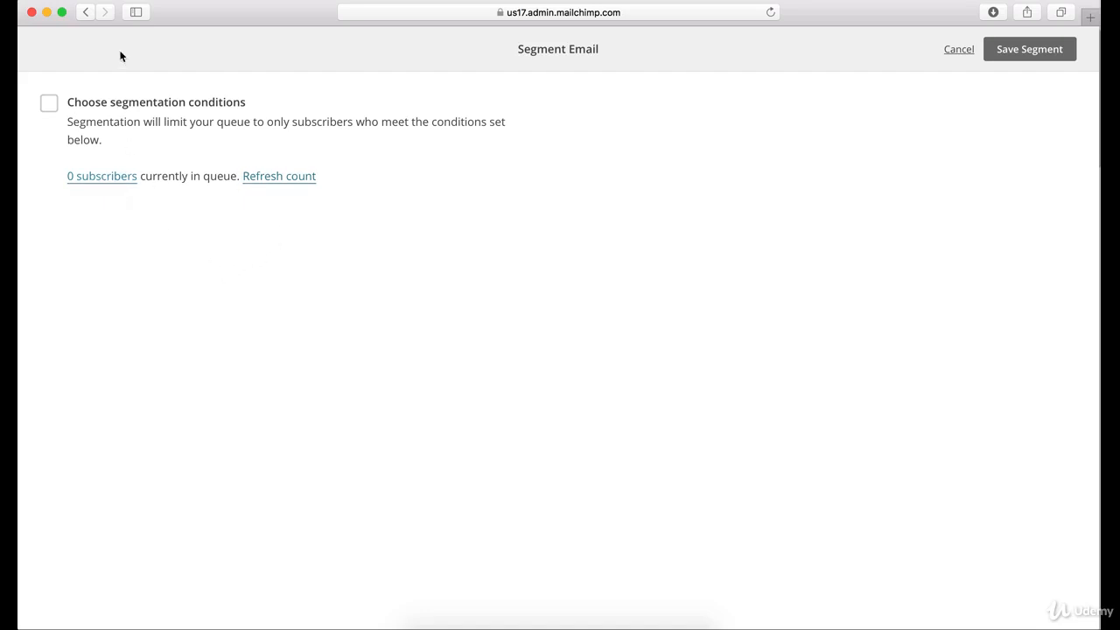
{"action": "left_click", "coordinate": [85, 13]}
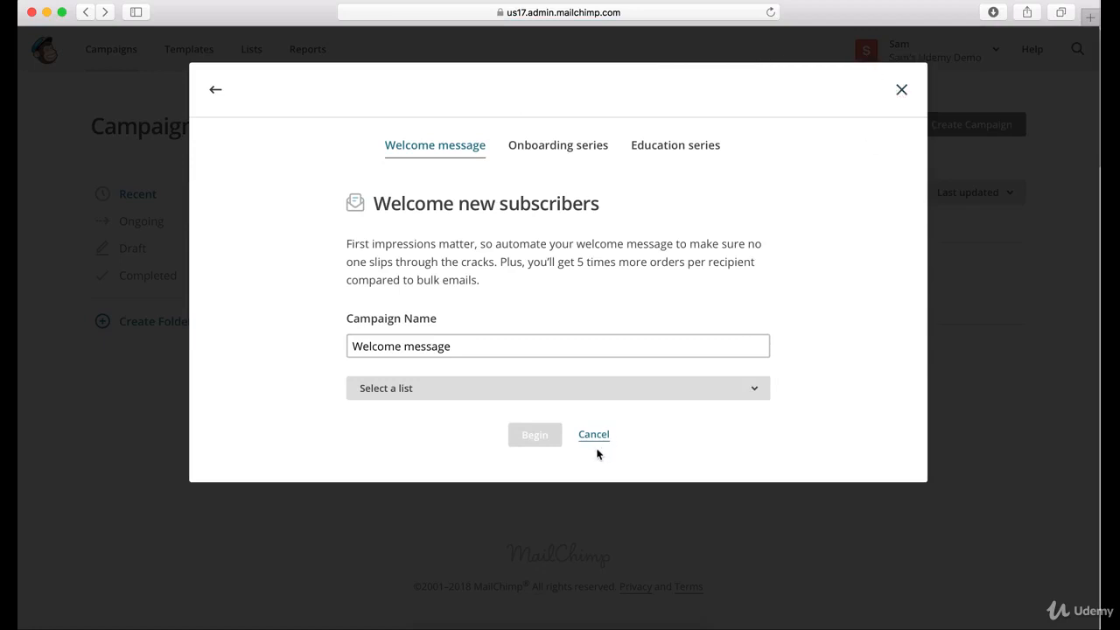
{"action": "left_click", "coordinate": [901, 91]}
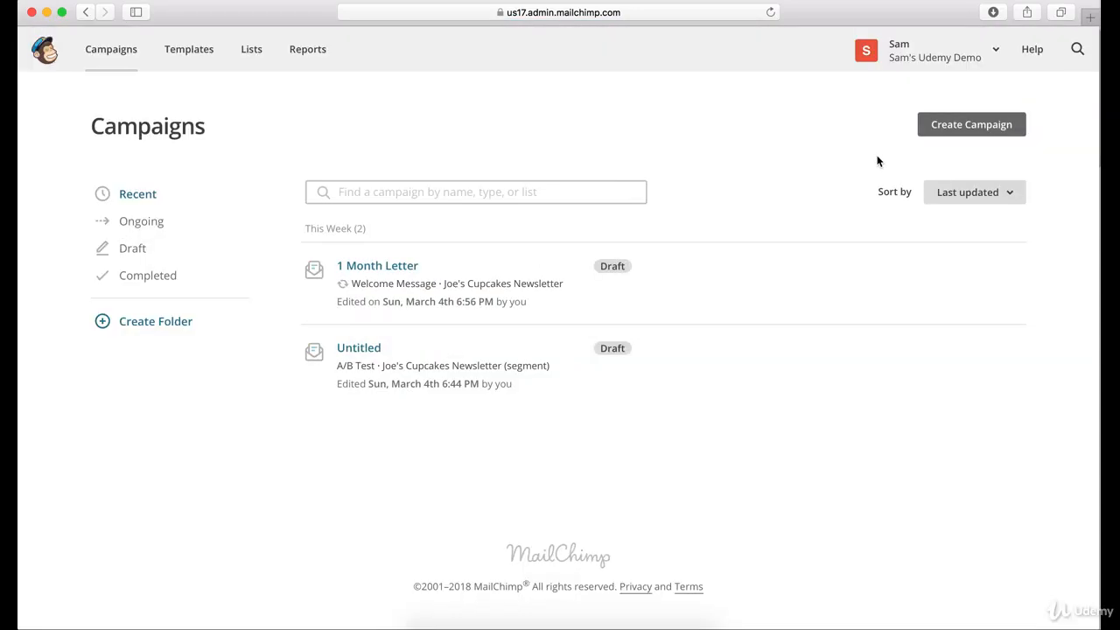
{"action": "left_click", "coordinate": [385, 274]}
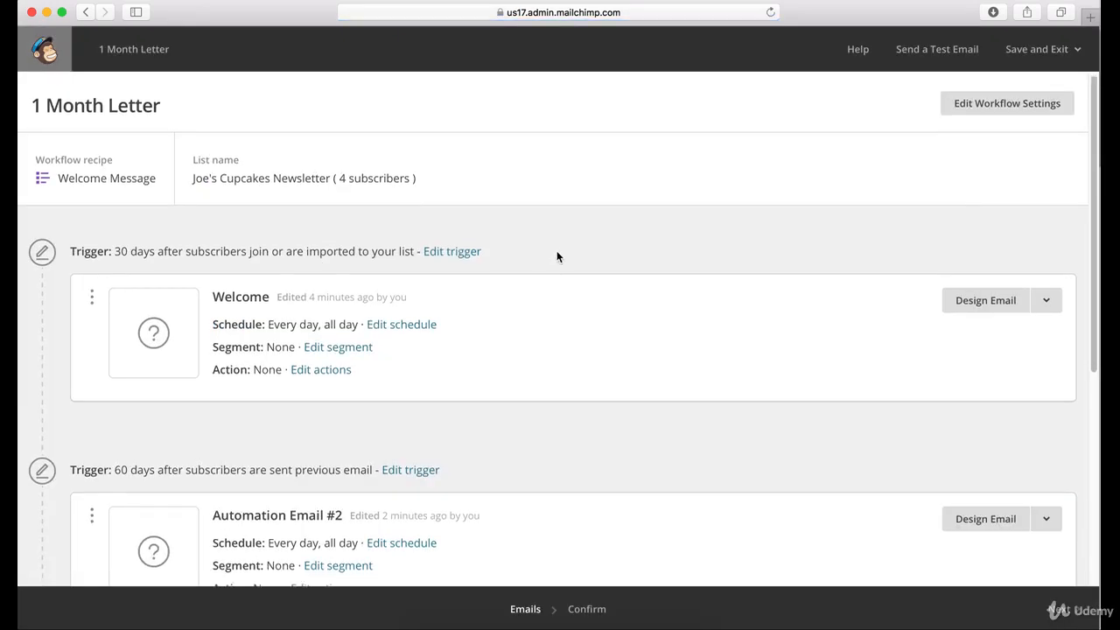
Check the additional options available for the Welcome email and dismiss them without choosing any
{"action": "scroll", "coordinate": [555, 254], "scroll_direction": "down", "scroll_amount": 1}
{"action": "scroll", "coordinate": [708, 241], "scroll_direction": "down", "scroll_amount": 1}
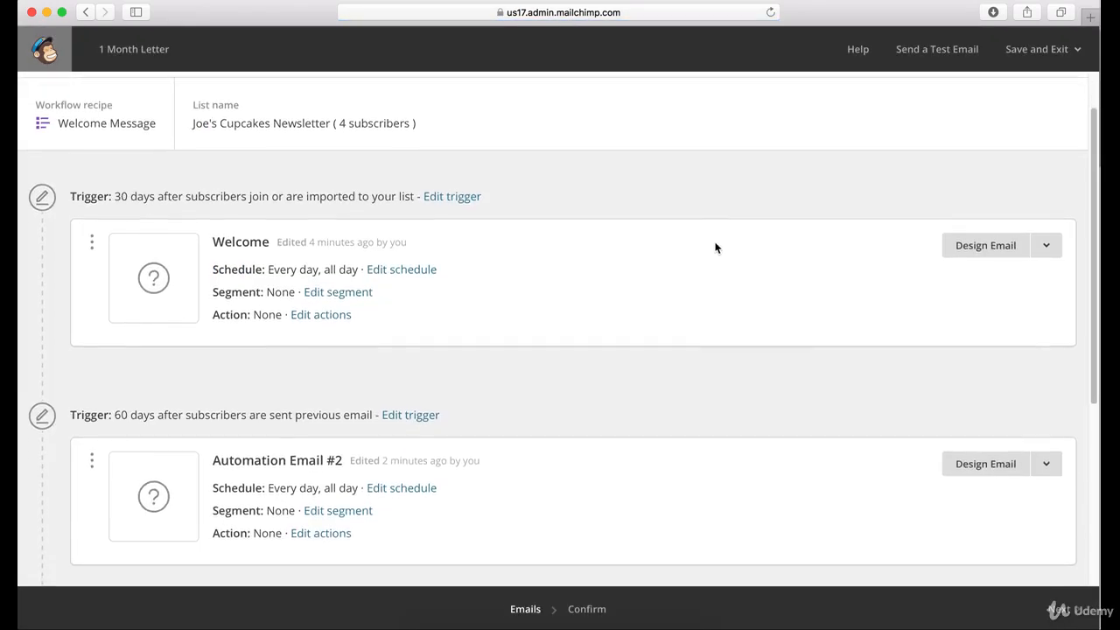
{"action": "left_click", "coordinate": [1043, 249]}
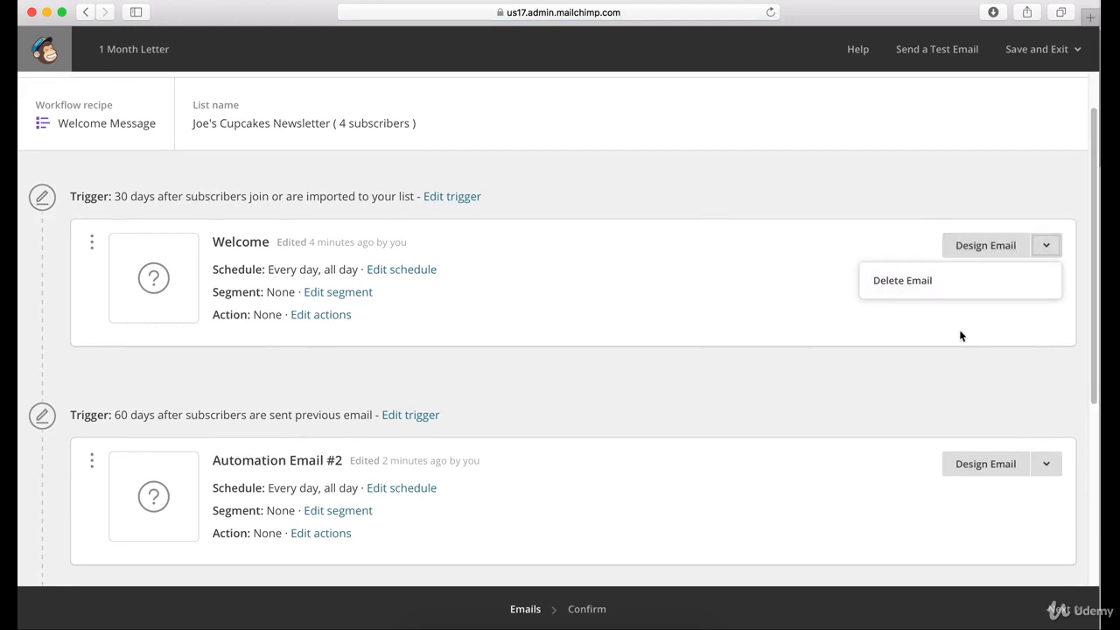
{"action": "scroll", "coordinate": [960, 333], "scroll_direction": "down", "scroll_amount": 5}
{"action": "scroll", "coordinate": [960, 332], "scroll_direction": "up", "scroll_amount": 6}
{"action": "left_click", "coordinate": [887, 272]}
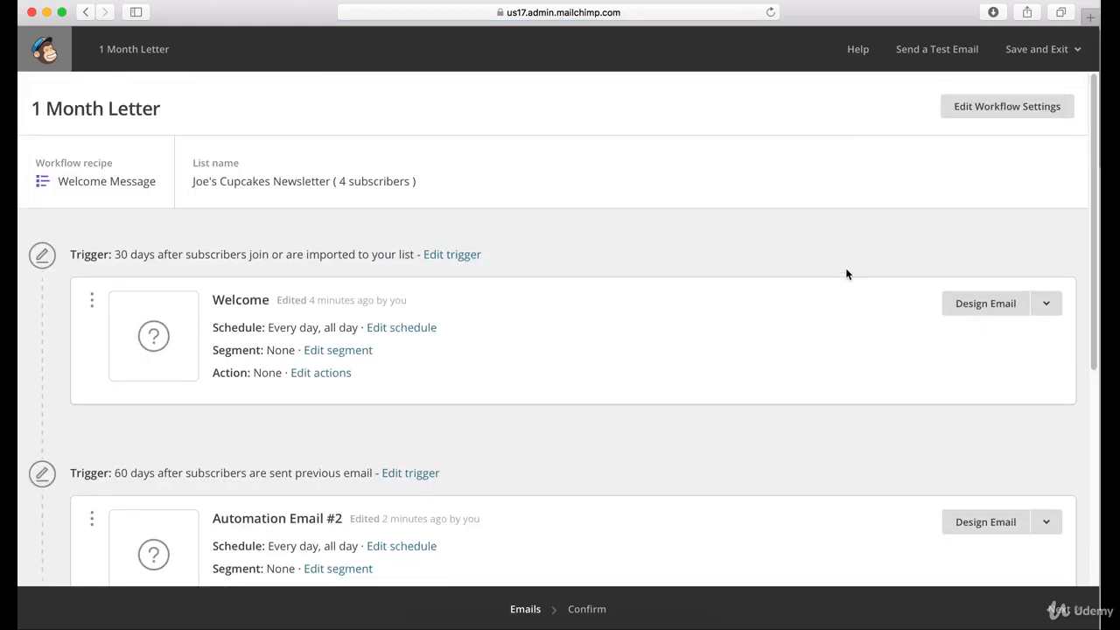
Start designing the Welcome email with the subject "yadayada" and preview text "blabla", and continue to template selection
{"action": "left_click", "coordinate": [997, 304]}
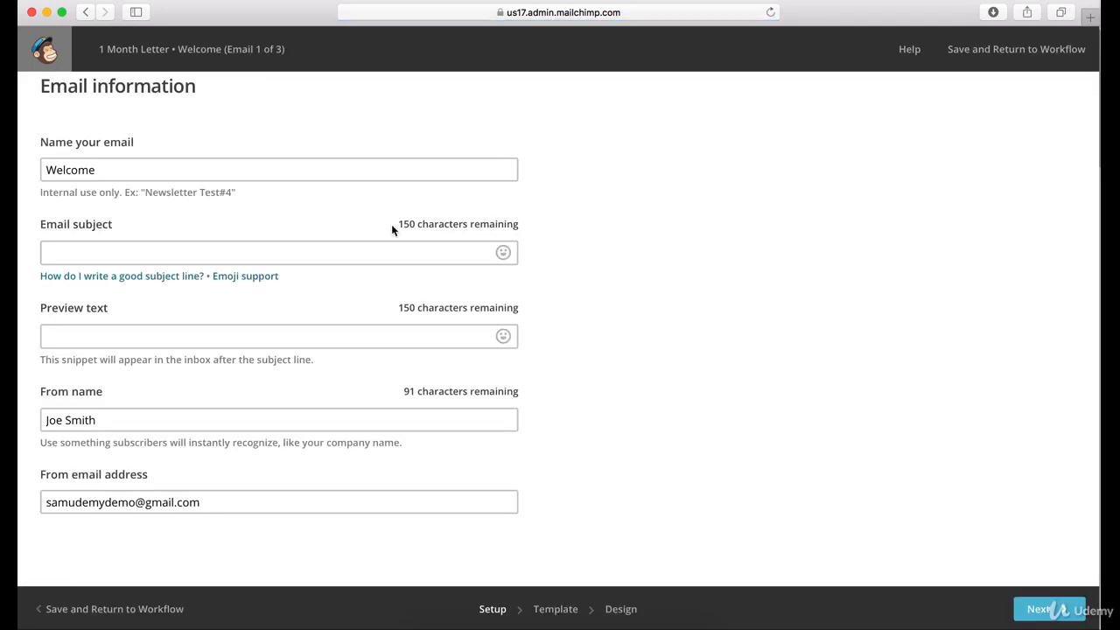
{"action": "left_click", "coordinate": [113, 251]}
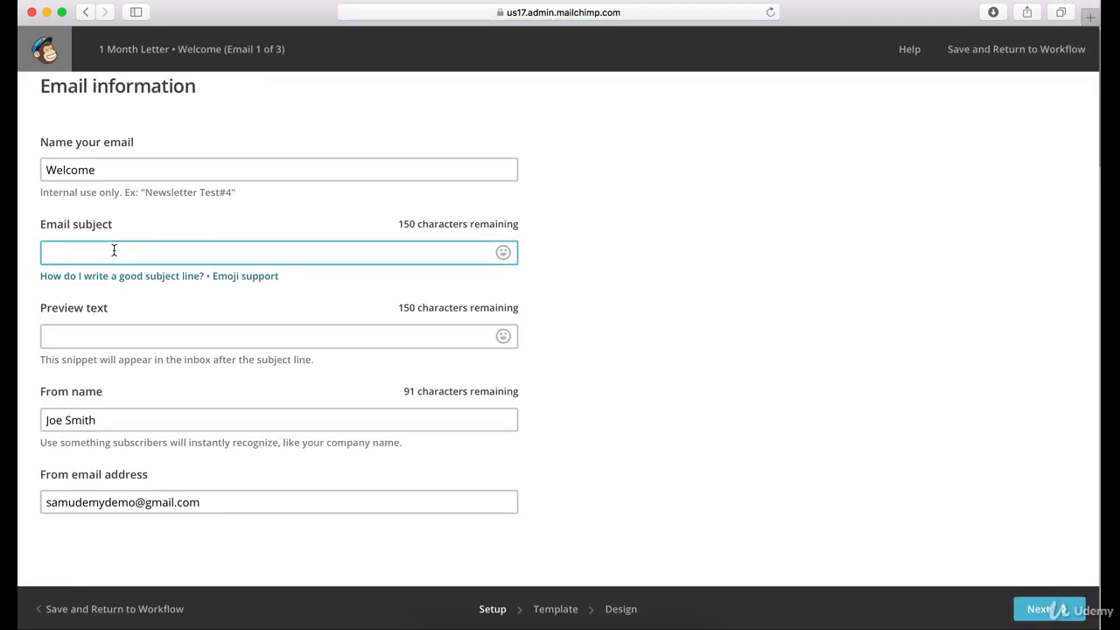
{"action": "type", "text": "yadayada"}
{"action": "left_click", "coordinate": [121, 337]}
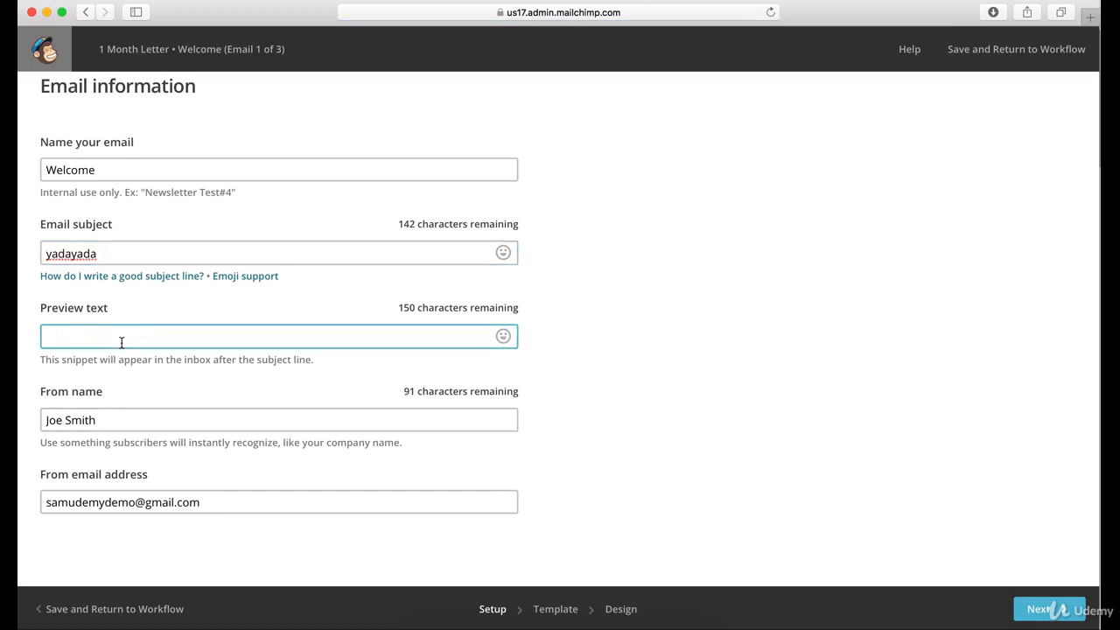
{"action": "type", "text": "blabla"}
{"action": "left_click", "coordinate": [1036, 610]}
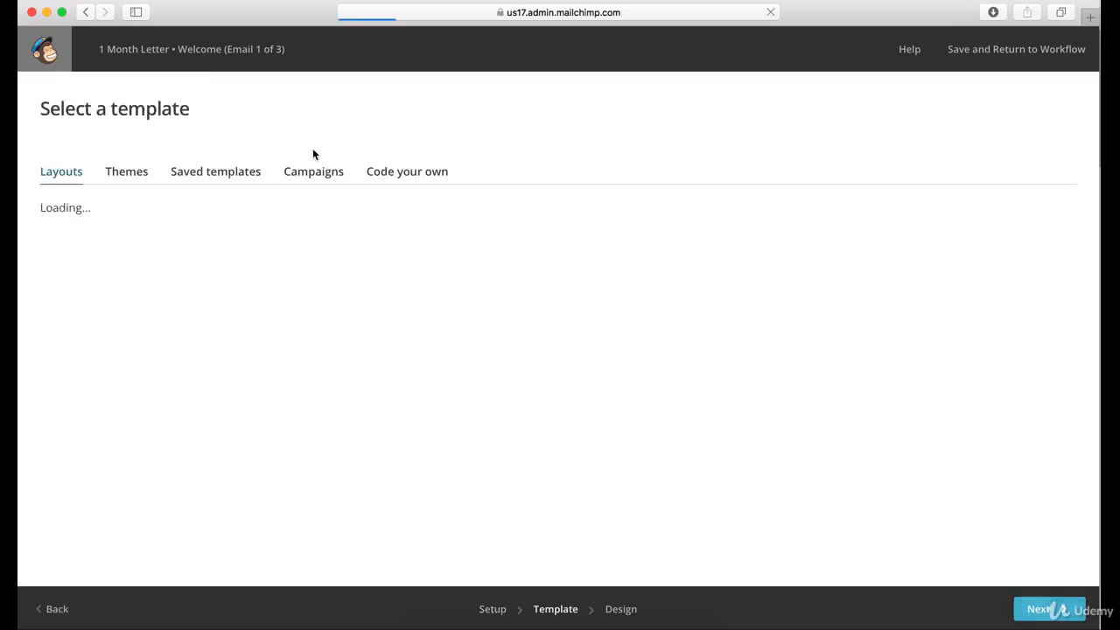
View the saved templates available for the Welcome email without choosing one, and return to the workflow's email overview
{"action": "left_click", "coordinate": [221, 173]}
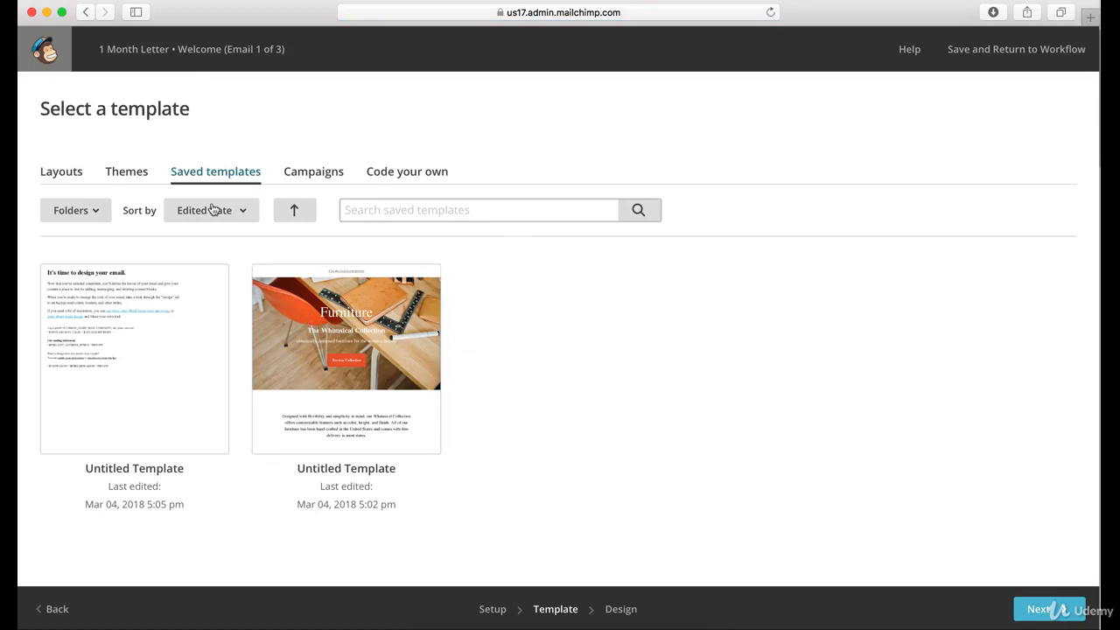
{"action": "left_click", "coordinate": [86, 12]}
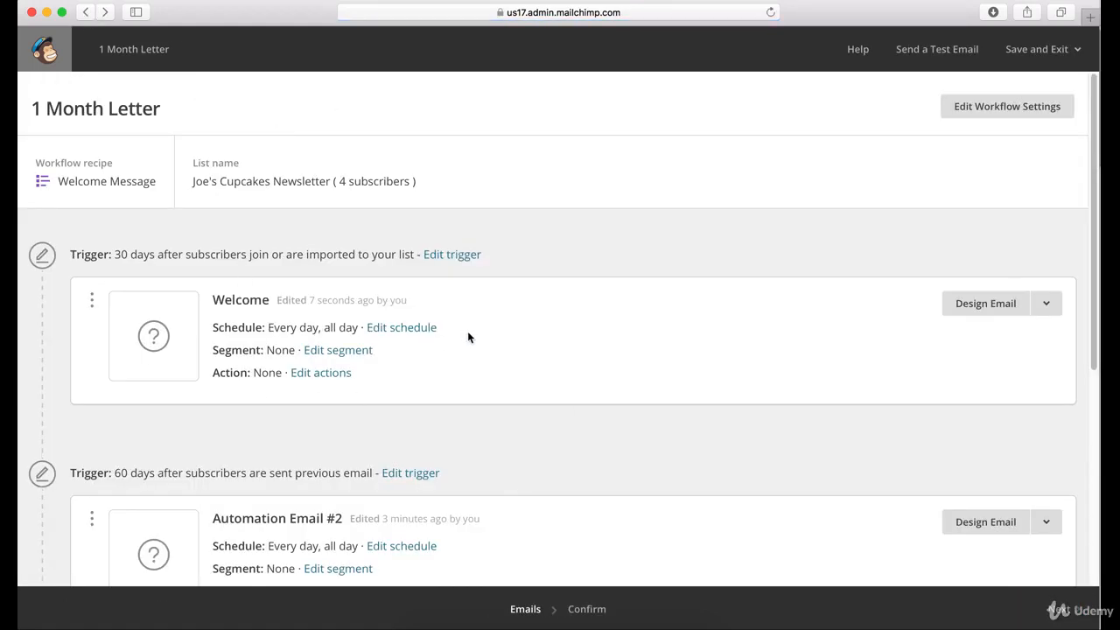
{"action": "scroll", "coordinate": [467, 332], "scroll_direction": "down", "scroll_amount": 5}
{"action": "scroll", "coordinate": [471, 344], "scroll_direction": "up", "scroll_amount": 5}
{"action": "scroll", "coordinate": [427, 215], "scroll_direction": "down", "scroll_amount": 3}
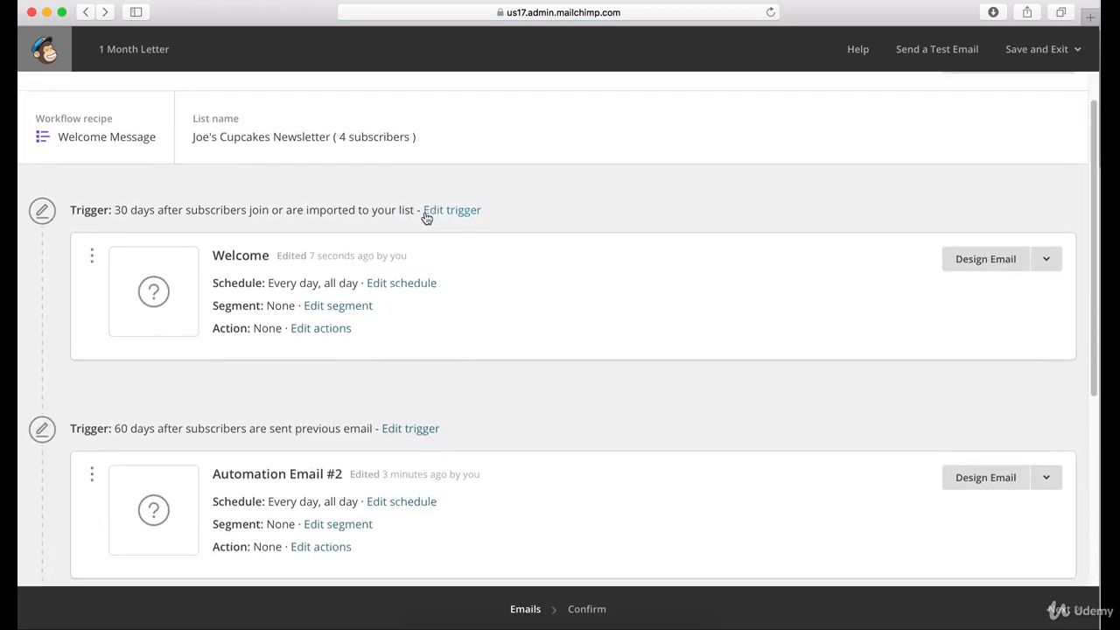
{"action": "scroll", "coordinate": [430, 214], "scroll_direction": "down", "scroll_amount": 1}
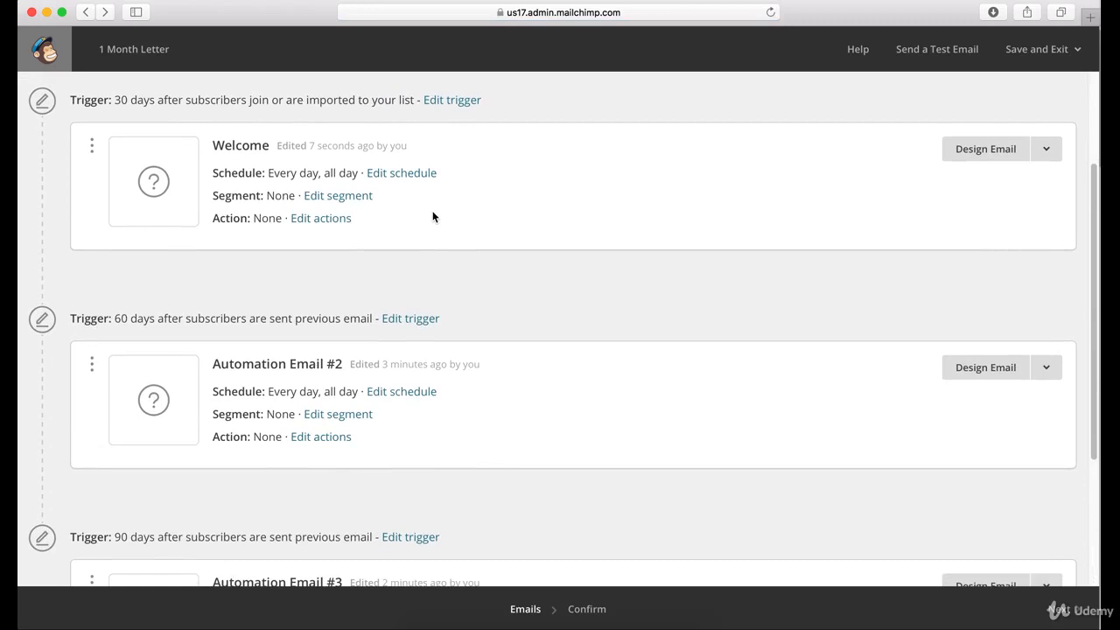
{"action": "scroll", "coordinate": [448, 223], "scroll_direction": "down", "scroll_amount": 5}
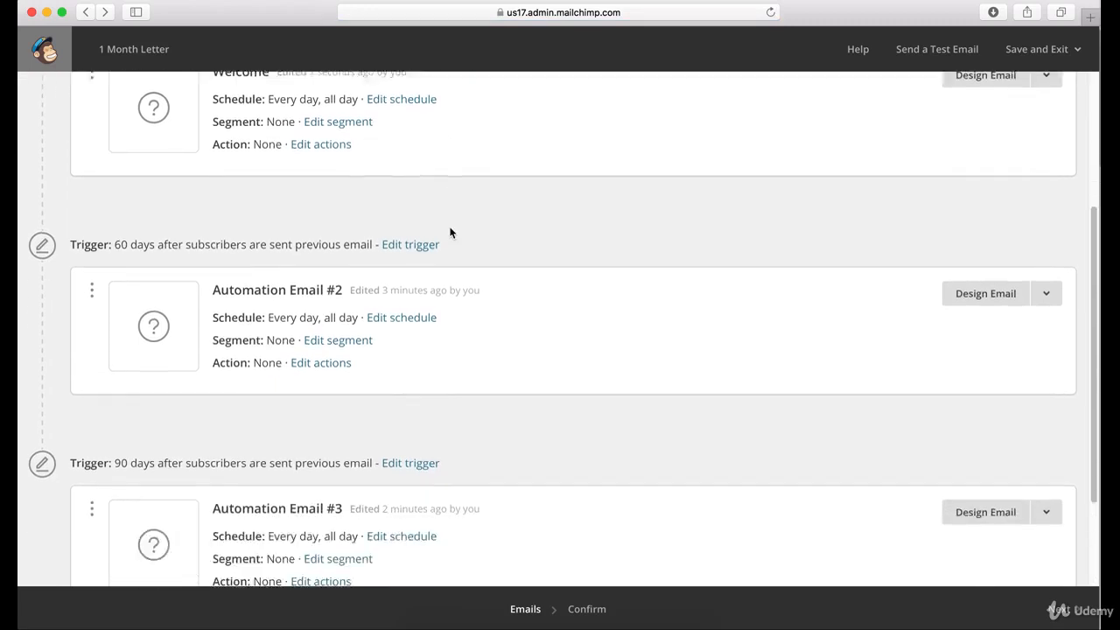
Reopen the 1 Month Letter workflow from the campaigns list and review the triggers and settings of its three emails
{"action": "left_click", "coordinate": [84, 12]}
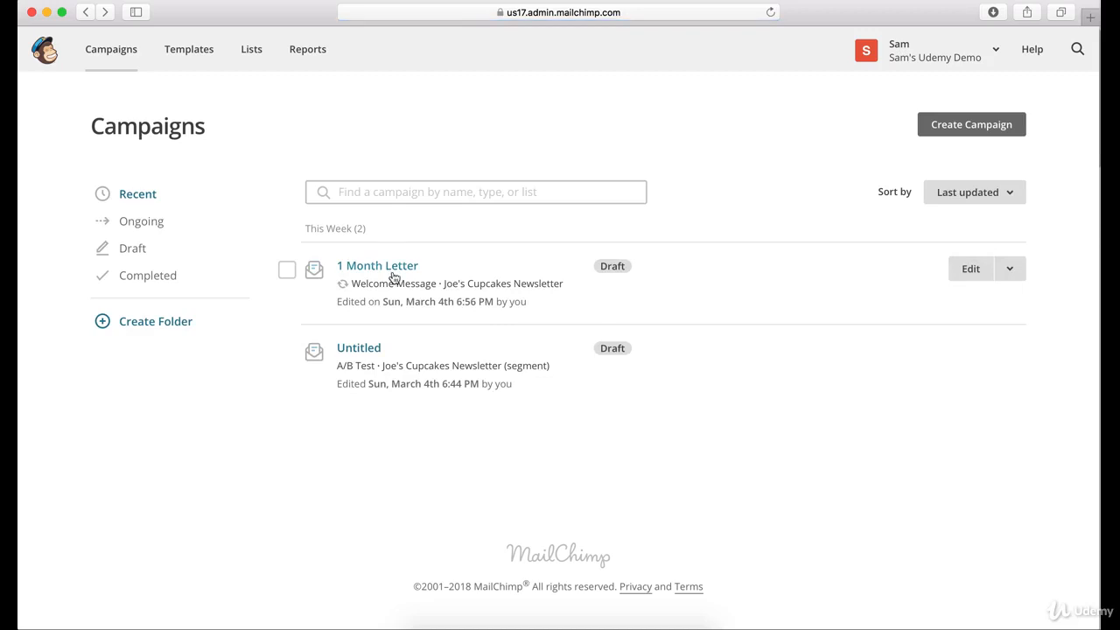
{"action": "left_click", "coordinate": [392, 269]}
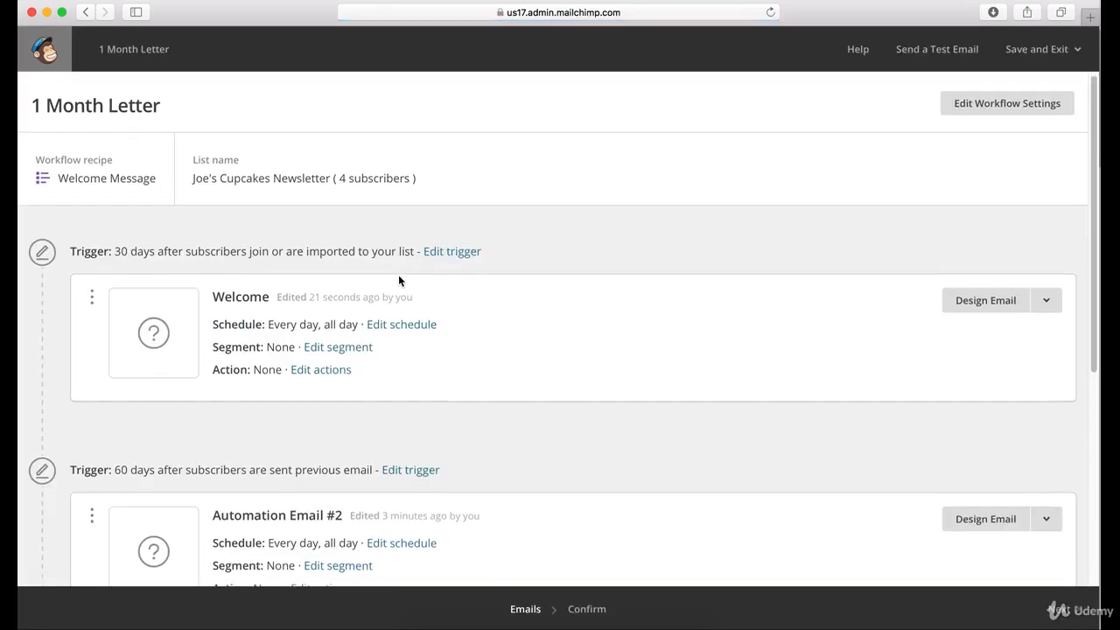
{"action": "scroll", "coordinate": [400, 280], "scroll_direction": "down", "scroll_amount": 4}
{"action": "scroll", "coordinate": [403, 281], "scroll_direction": "up", "scroll_amount": 4}
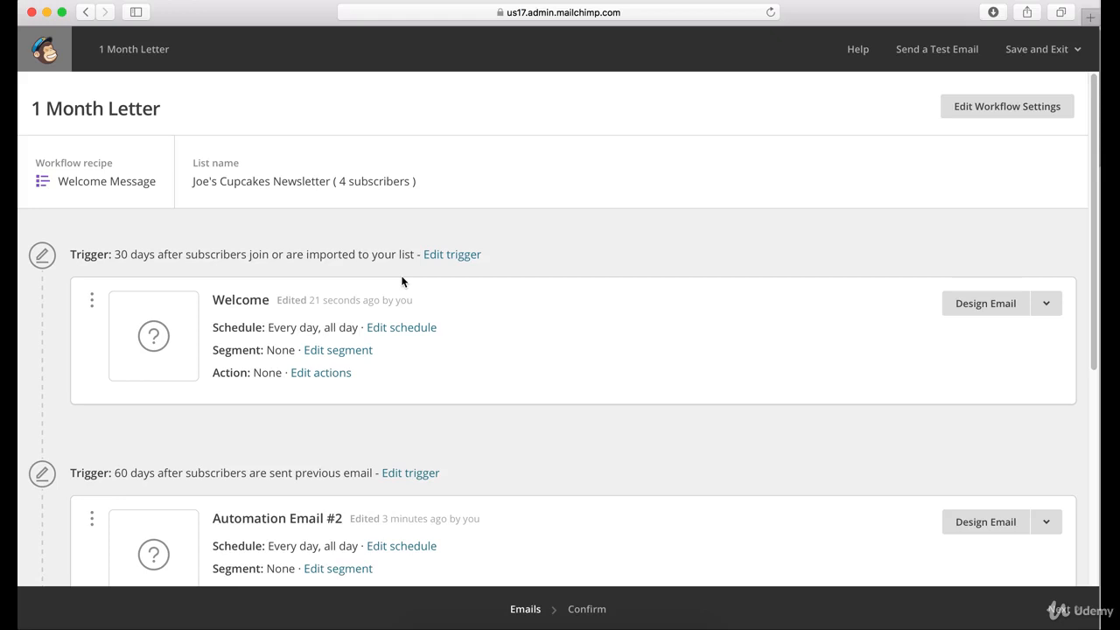
{"action": "scroll", "coordinate": [416, 301], "scroll_direction": "down", "scroll_amount": 1}
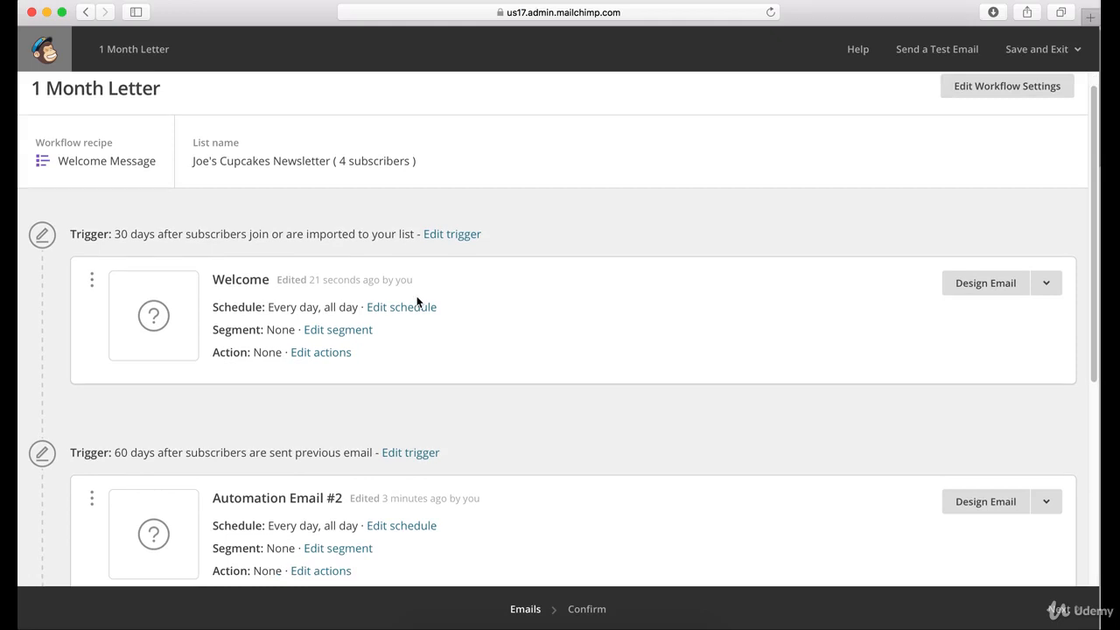
{"action": "scroll", "coordinate": [430, 324], "scroll_direction": "down", "scroll_amount": 10}
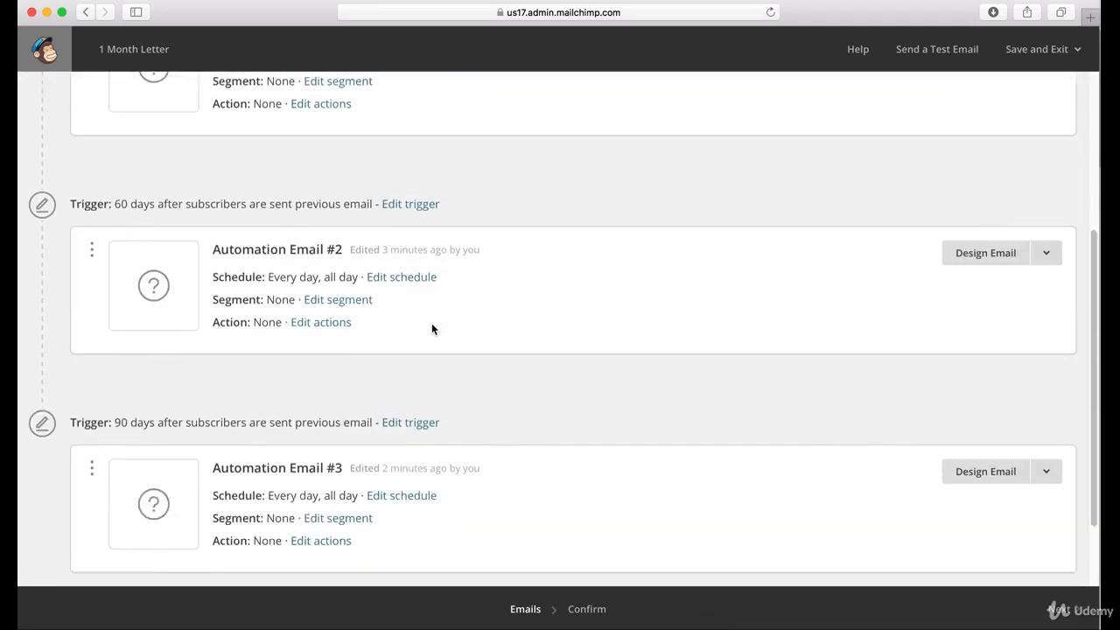
{"action": "scroll", "coordinate": [433, 322], "scroll_direction": "up", "scroll_amount": 10}
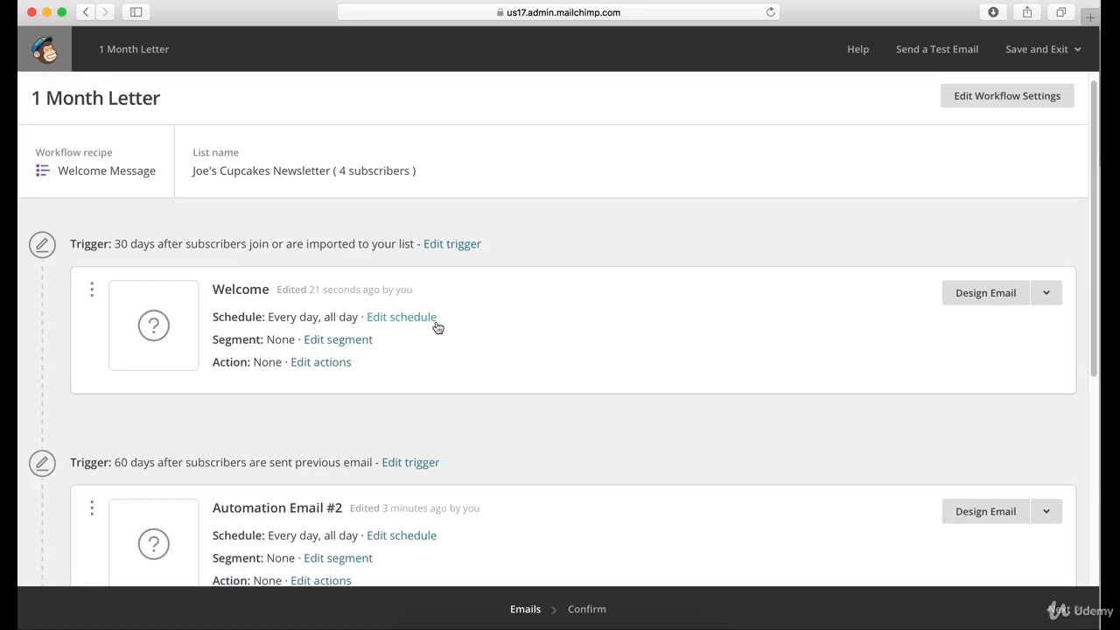
{"action": "scroll", "coordinate": [442, 325], "scroll_direction": "down", "scroll_amount": 8}
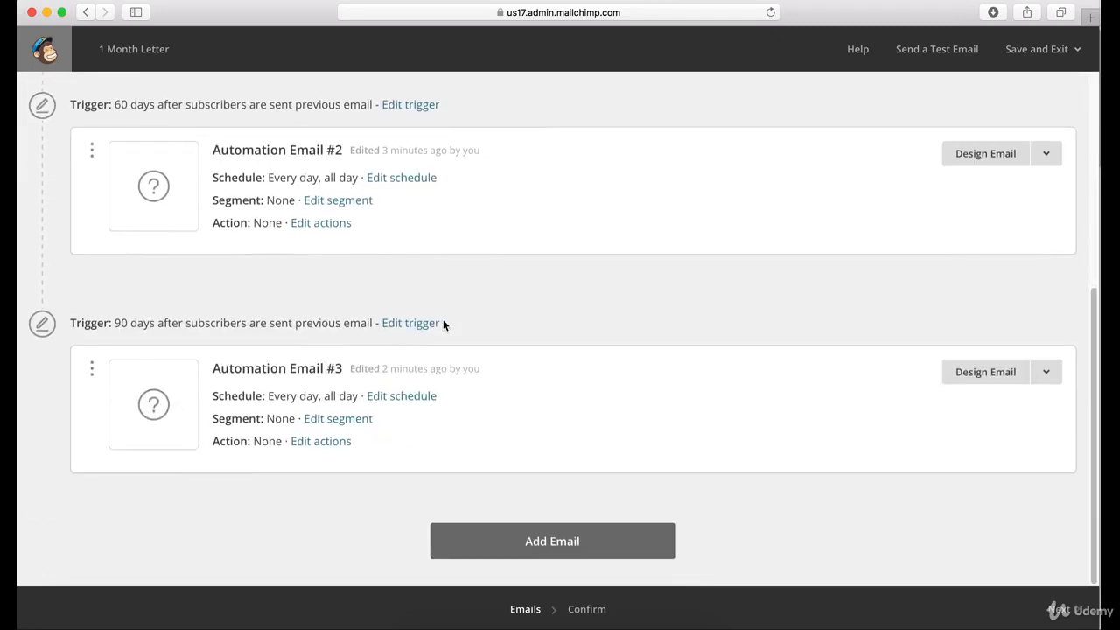
{"action": "scroll", "coordinate": [443, 325], "scroll_direction": "up", "scroll_amount": 5}
{"action": "scroll", "coordinate": [443, 325], "scroll_direction": "up", "scroll_amount": 3}
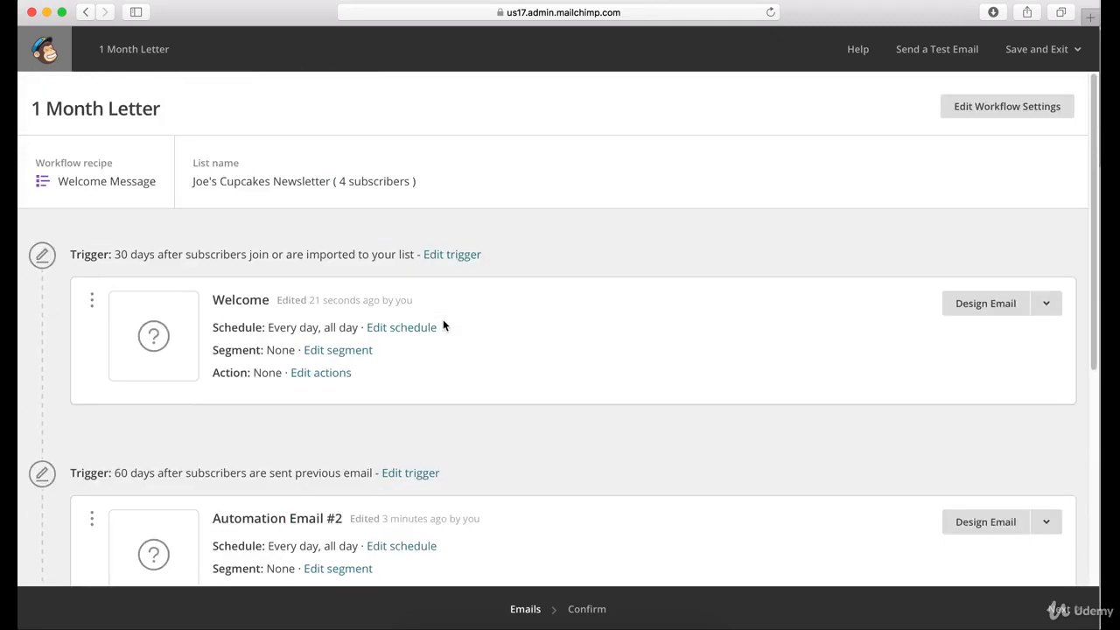